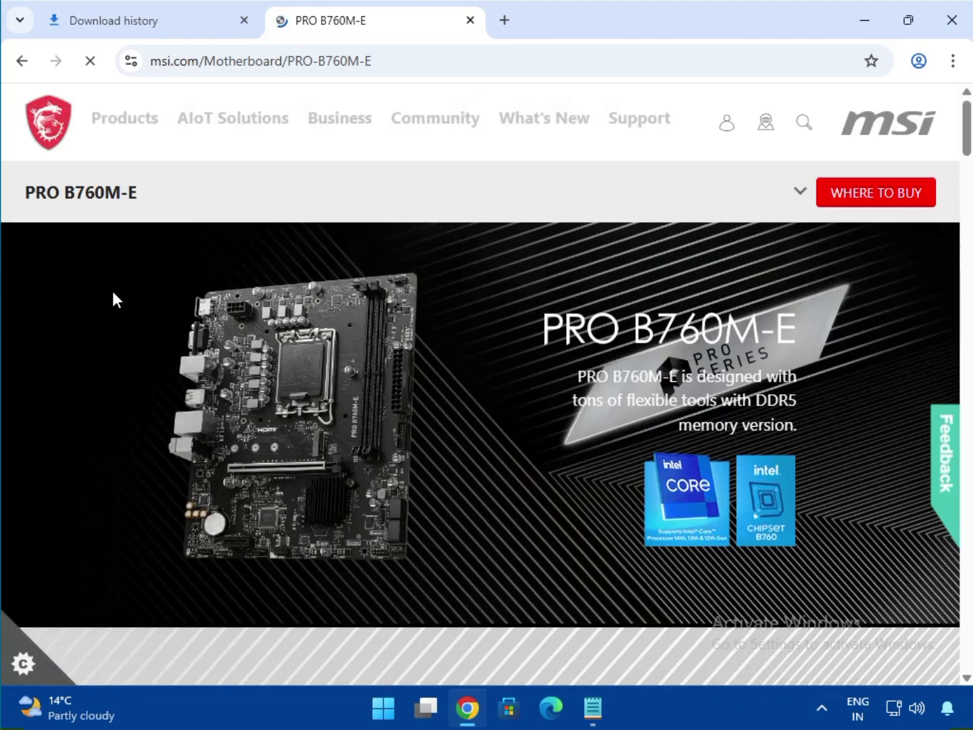
Open the support section of the PRO B760M-E product page and dismiss the EZ PC Builder chat popup
{"action": "left_click", "coordinate": [801, 198]}
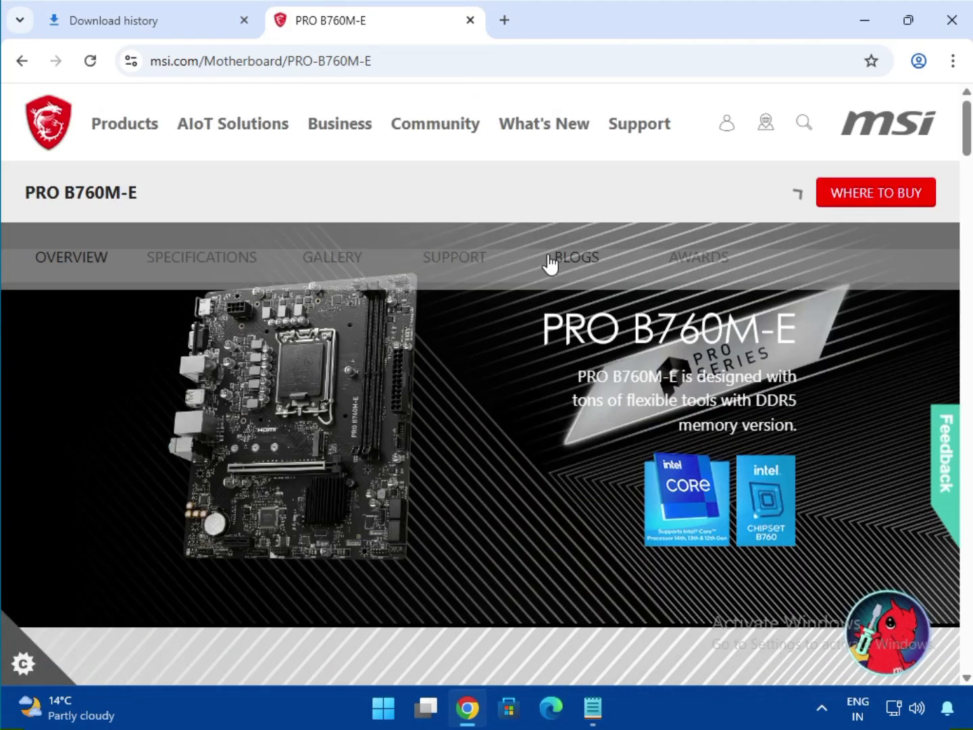
{"action": "left_click", "coordinate": [454, 264]}
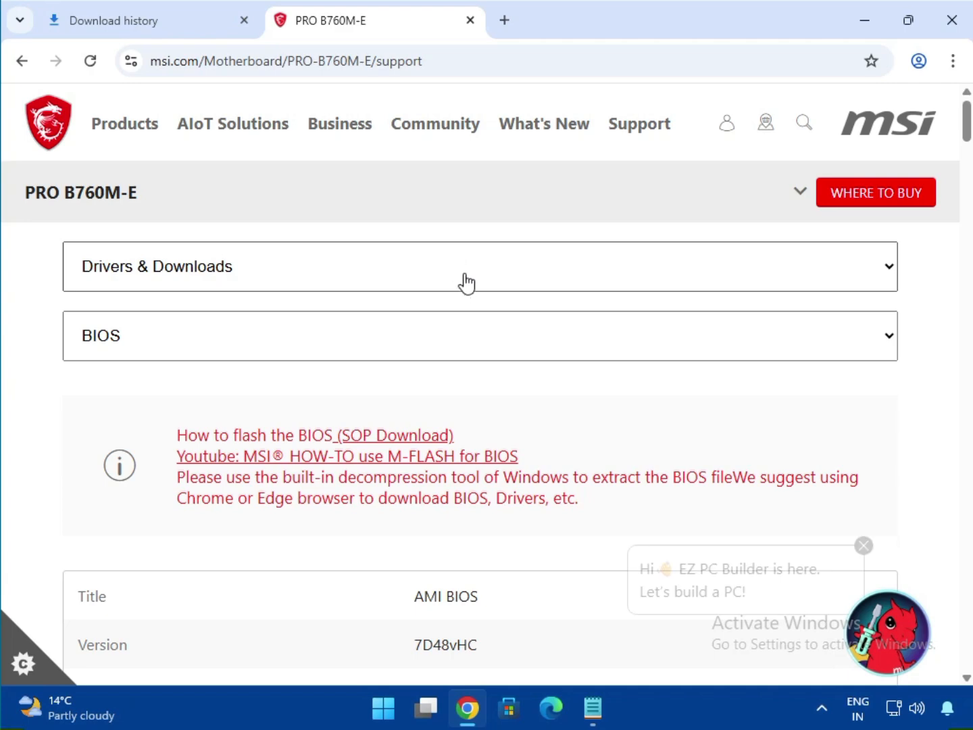
{"action": "scroll", "coordinate": [441, 399], "scroll_direction": "down", "scroll_amount": 1}
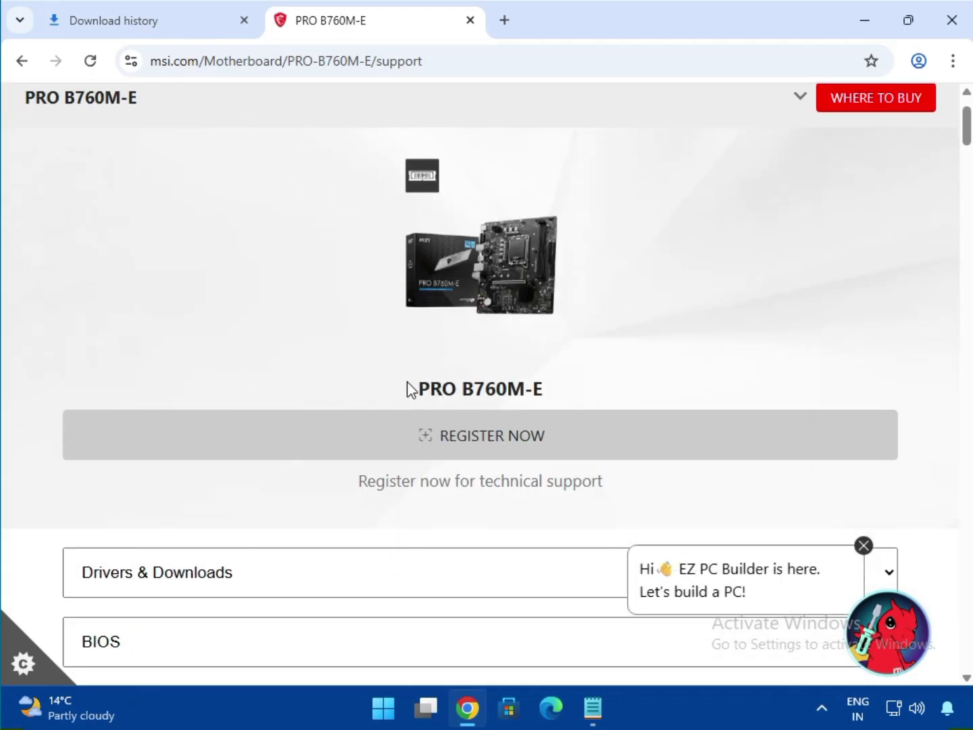
{"action": "left_click_drag", "start_coordinate": [410, 390], "coordinate": [581, 387]}
{"action": "scroll", "coordinate": [515, 396], "scroll_direction": "down", "scroll_amount": 2}
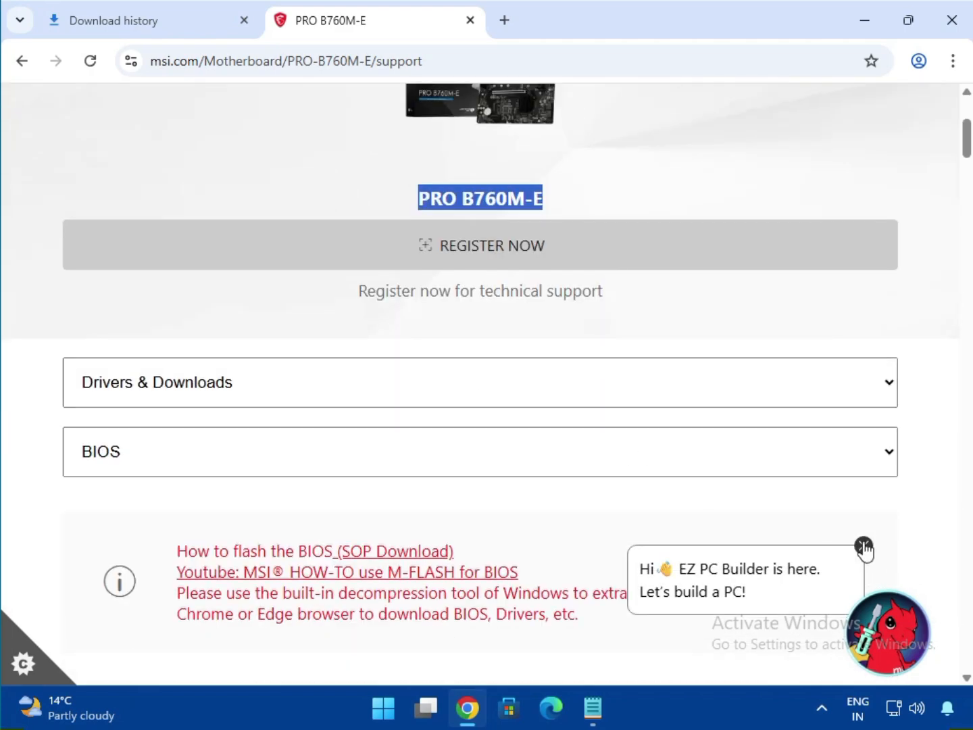
{"action": "left_click", "coordinate": [864, 546]}
Filter the support downloads to Drivers & Downloads, Driver category, for the Win11 64 operating system
{"action": "left_click", "coordinate": [169, 399]}
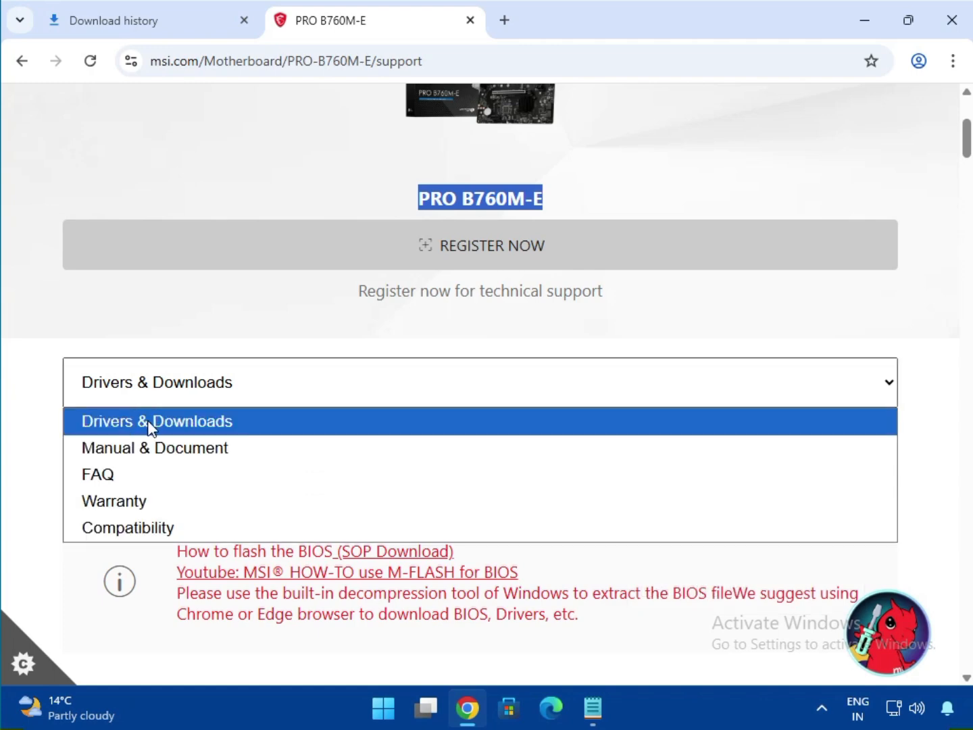
{"action": "left_click", "coordinate": [150, 427]}
{"action": "left_click", "coordinate": [122, 459]}
{"action": "left_click", "coordinate": [246, 492]}
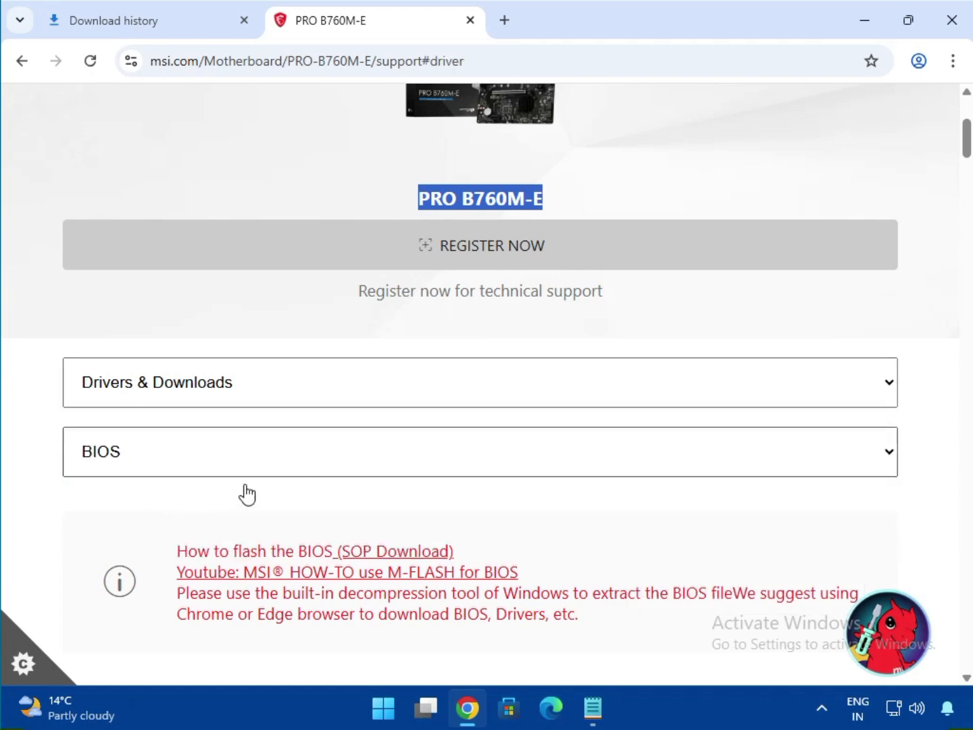
{"action": "scroll", "coordinate": [367, 491], "scroll_direction": "down", "scroll_amount": 2}
{"action": "left_click", "coordinate": [163, 421]}
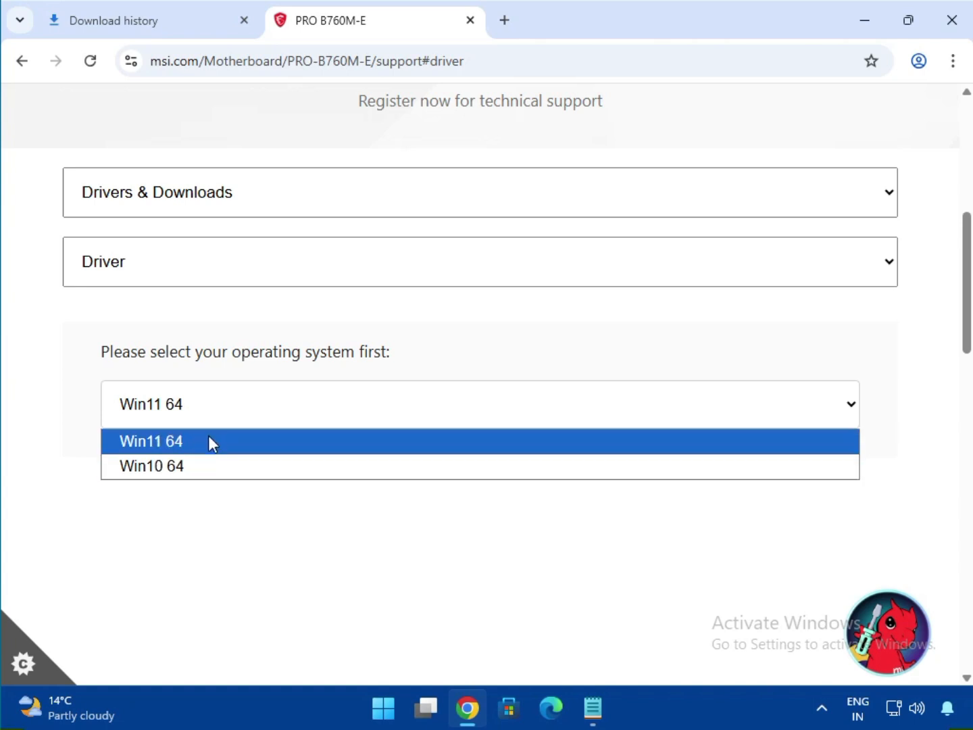
{"action": "left_click", "coordinate": [236, 447]}
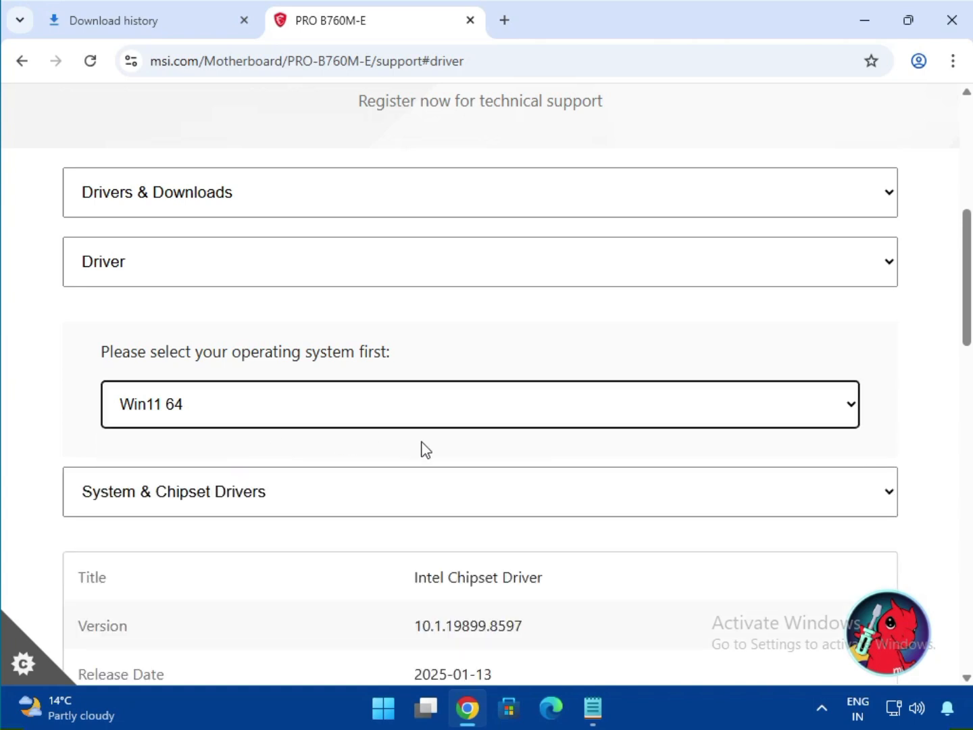
Download the Intel Chipset Driver listed under System & Chipset Drivers
{"action": "scroll", "coordinate": [421, 450], "scroll_direction": "down", "scroll_amount": 3}
{"action": "scroll", "coordinate": [432, 447], "scroll_direction": "down", "scroll_amount": 1}
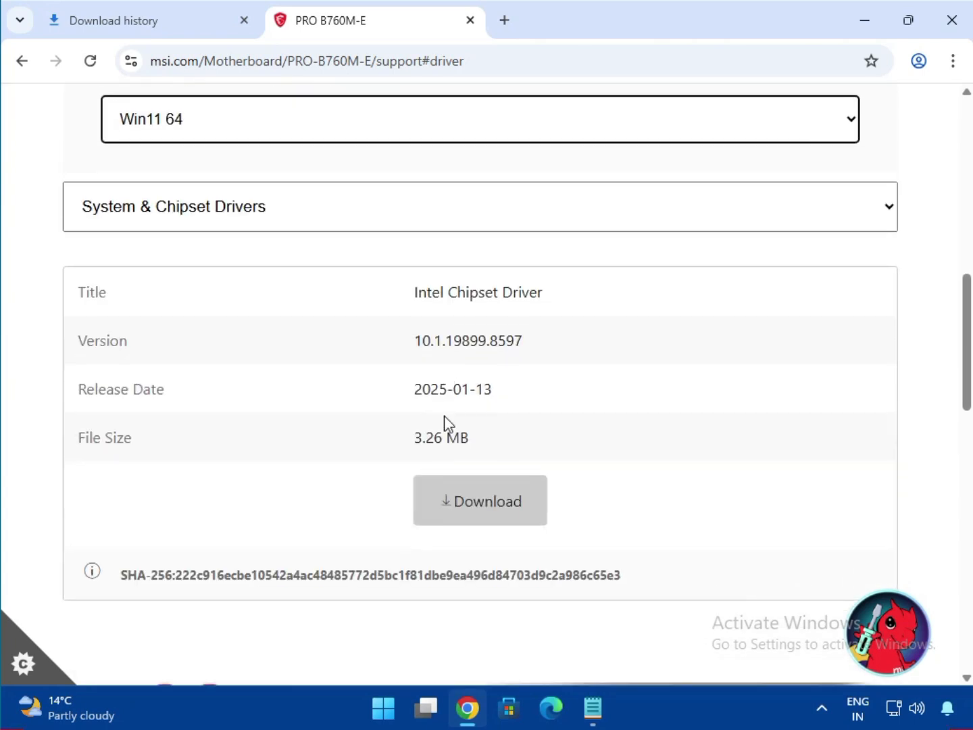
{"action": "left_click", "coordinate": [203, 232]}
{"action": "left_click", "coordinate": [204, 242]}
{"action": "left_click_drag", "start_coordinate": [428, 287], "coordinate": [544, 292]}
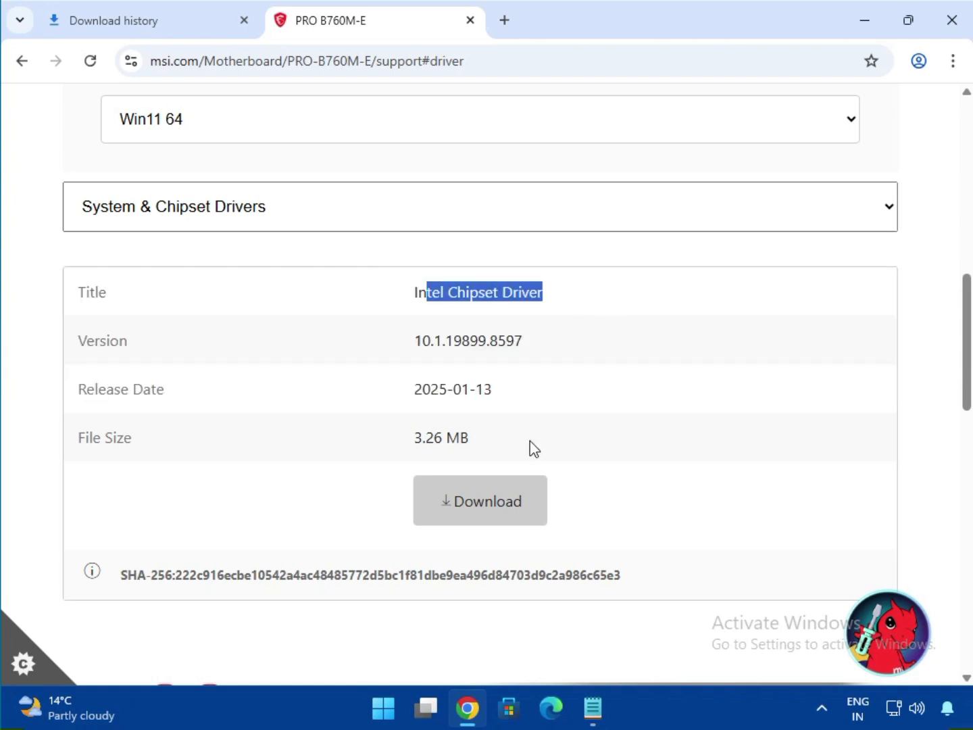
{"action": "left_click", "coordinate": [483, 521]}
Switch to On-Board VGA Drivers and download the Intel SVGA Drivers
{"action": "left_click", "coordinate": [190, 222]}
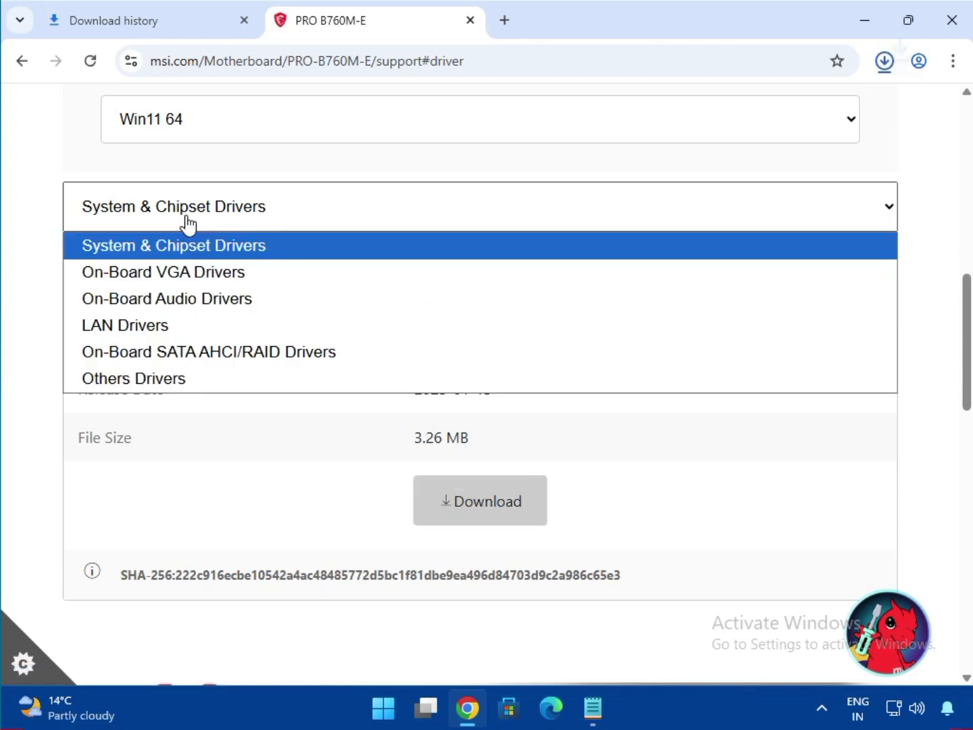
{"action": "left_click", "coordinate": [202, 273]}
{"action": "left_click_drag", "start_coordinate": [447, 302], "coordinate": [538, 295]}
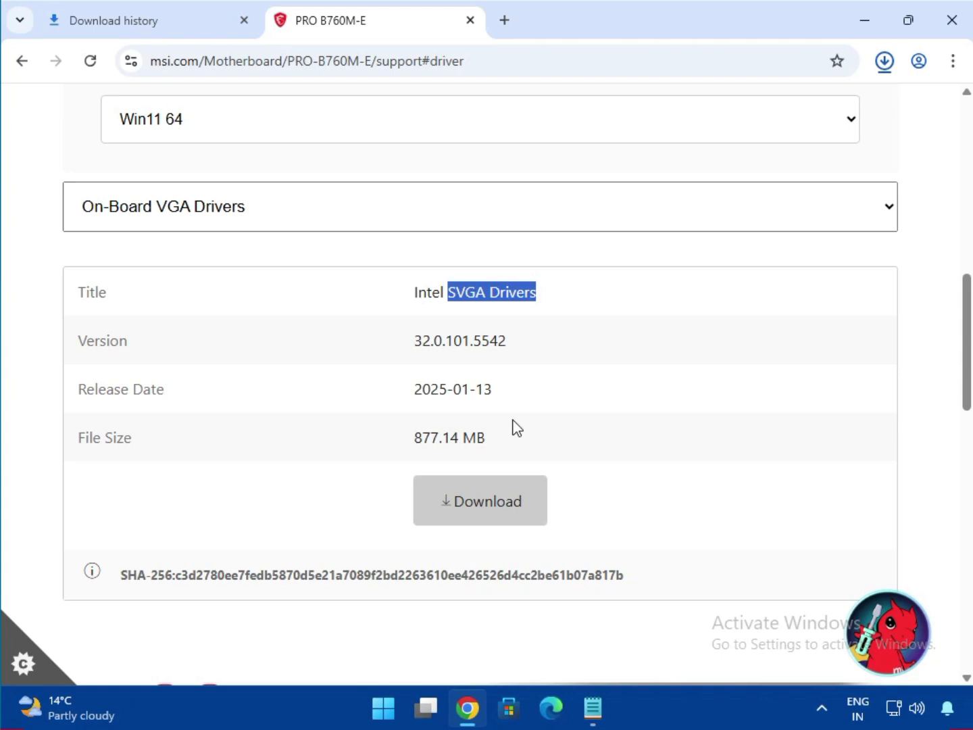
{"action": "left_click", "coordinate": [490, 502]}
Switch to On-Board Audio Drivers and download the Realtek HD Universal Driver
{"action": "left_click", "coordinate": [203, 228]}
{"action": "left_click", "coordinate": [203, 303]}
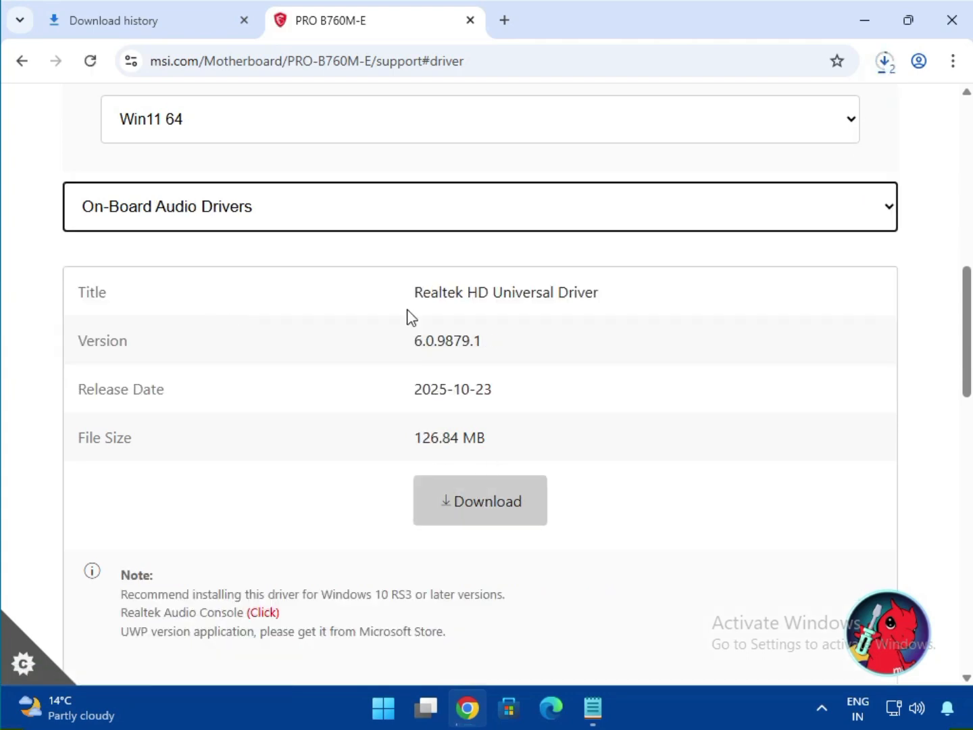
{"action": "left_click_drag", "start_coordinate": [471, 290], "coordinate": [599, 295]}
{"action": "left_click", "coordinate": [497, 502]}
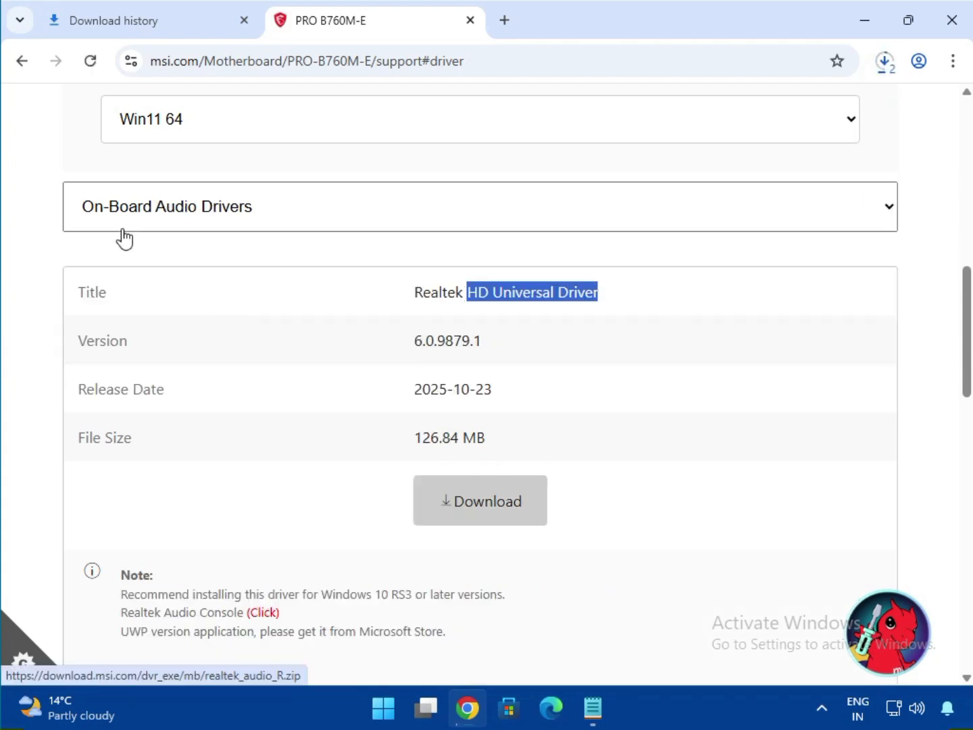
Switch to LAN Drivers and download the Realtek PCI-E Ethernet Drivers
{"action": "left_click", "coordinate": [193, 217]}
{"action": "left_click", "coordinate": [211, 323]}
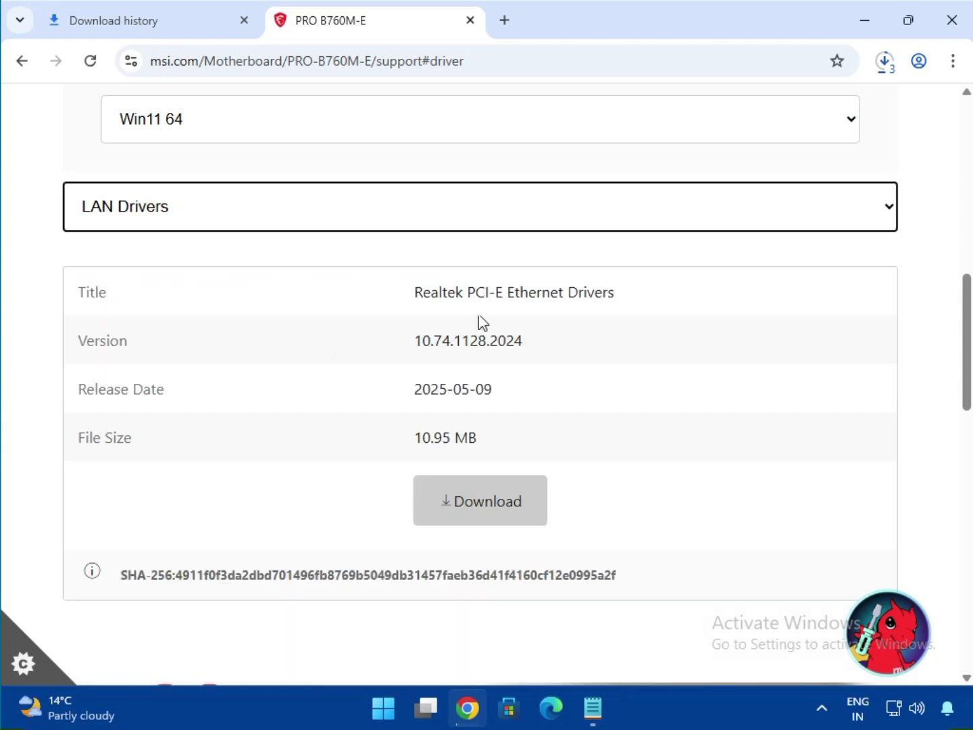
{"action": "left_click_drag", "start_coordinate": [469, 292], "coordinate": [618, 313]}
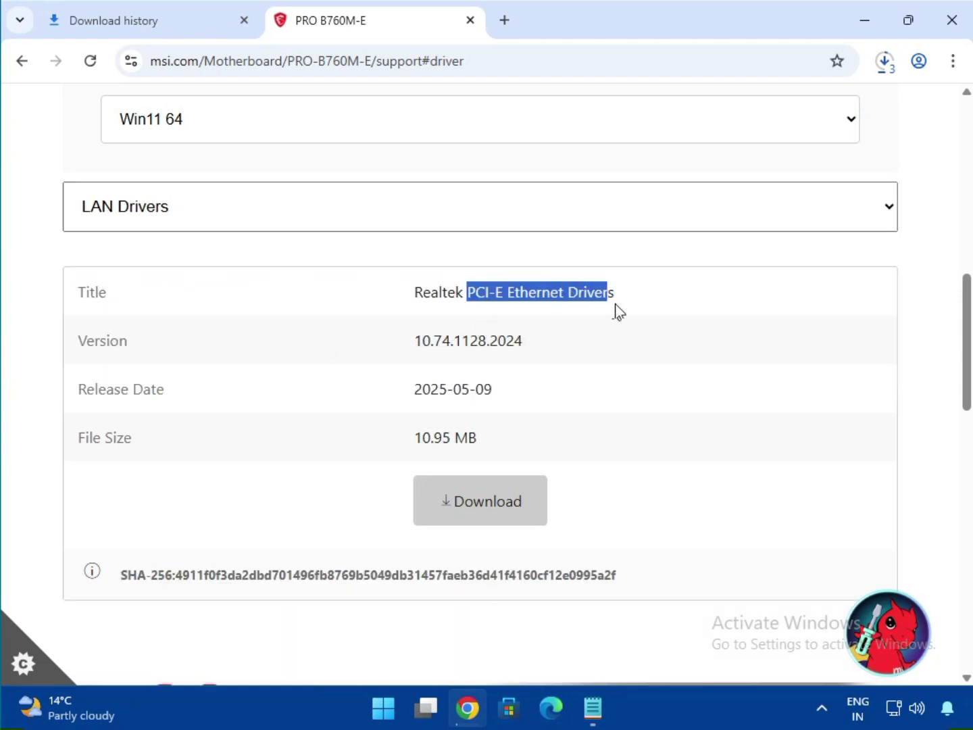
{"action": "left_click", "coordinate": [497, 520]}
Open the full download history and show the downloaded bt_drivers (3).zip in its Downloads folder
{"action": "scroll", "coordinate": [411, 443], "scroll_direction": "down", "scroll_amount": 3}
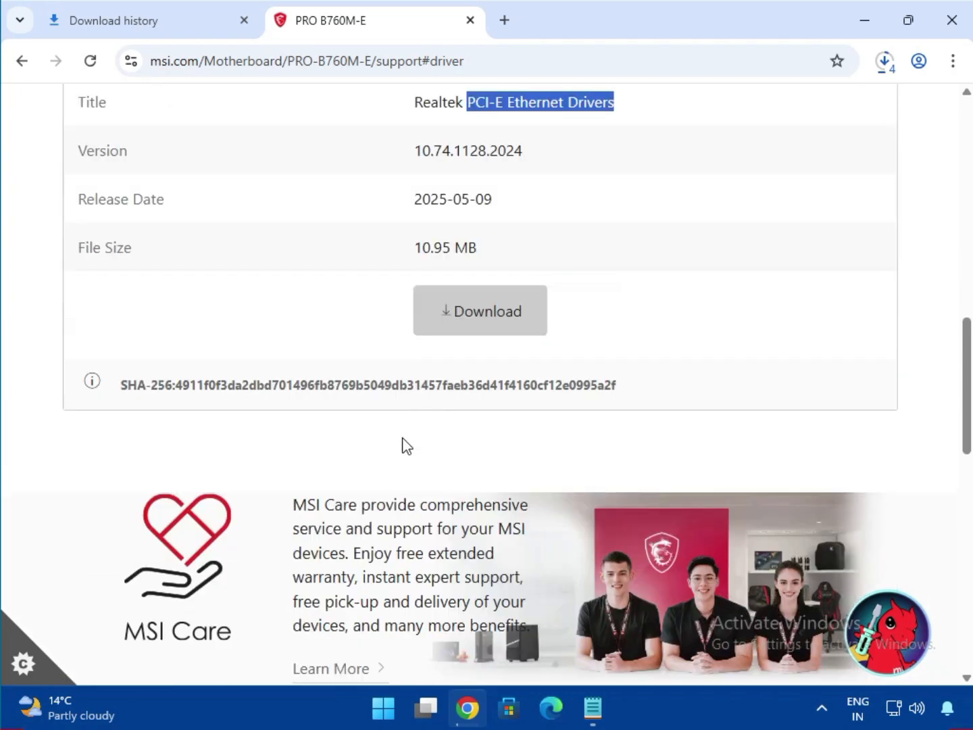
{"action": "scroll", "coordinate": [404, 446], "scroll_direction": "up", "scroll_amount": 4}
{"action": "left_click", "coordinate": [890, 62]}
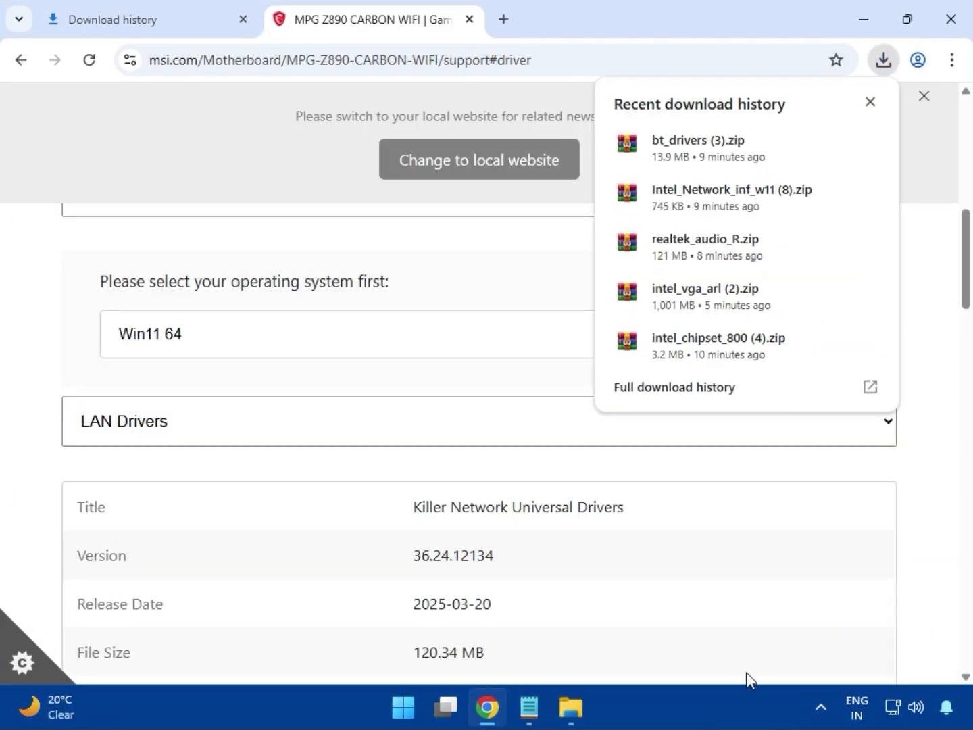
{"action": "left_click", "coordinate": [651, 398]}
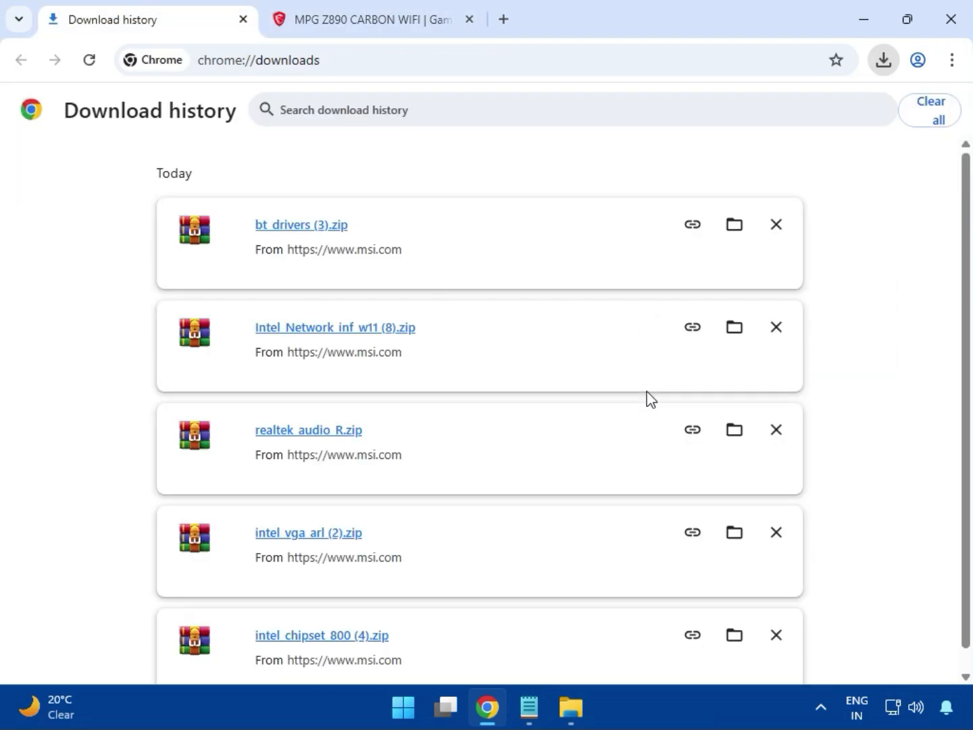
{"action": "left_click", "coordinate": [729, 230]}
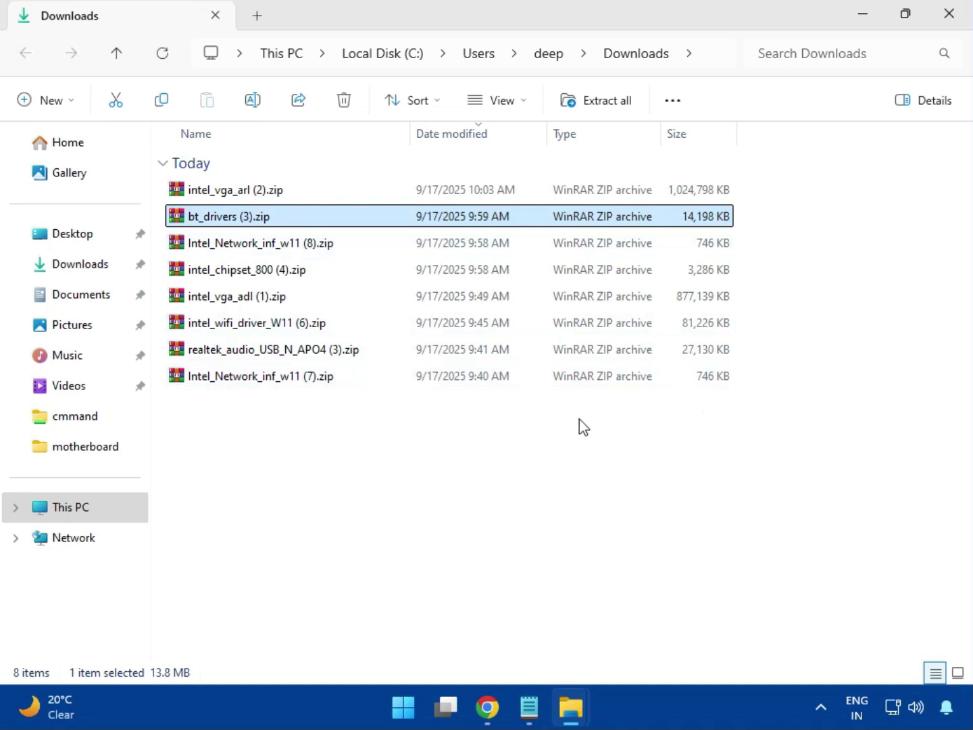
Open intel_vga_arl (2).zip, dismiss the WinRAR license prompt, and enter its Intel VGA Driver_32.0.101.6629 folder
{"action": "left_click", "coordinate": [271, 198]}
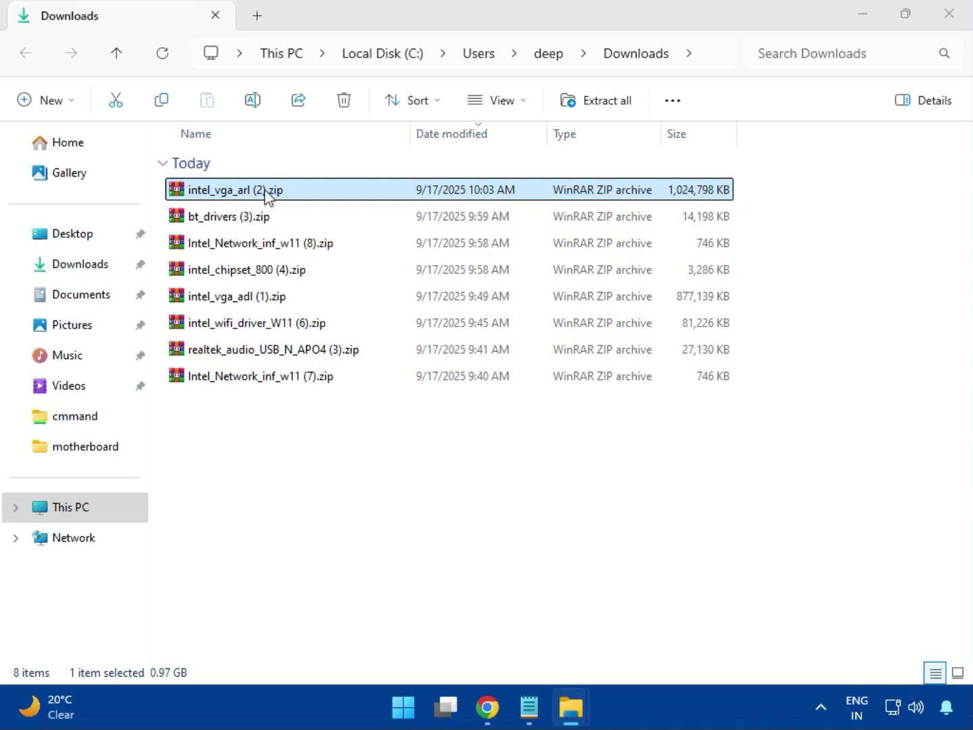
{"action": "double_click", "coordinate": [266, 192]}
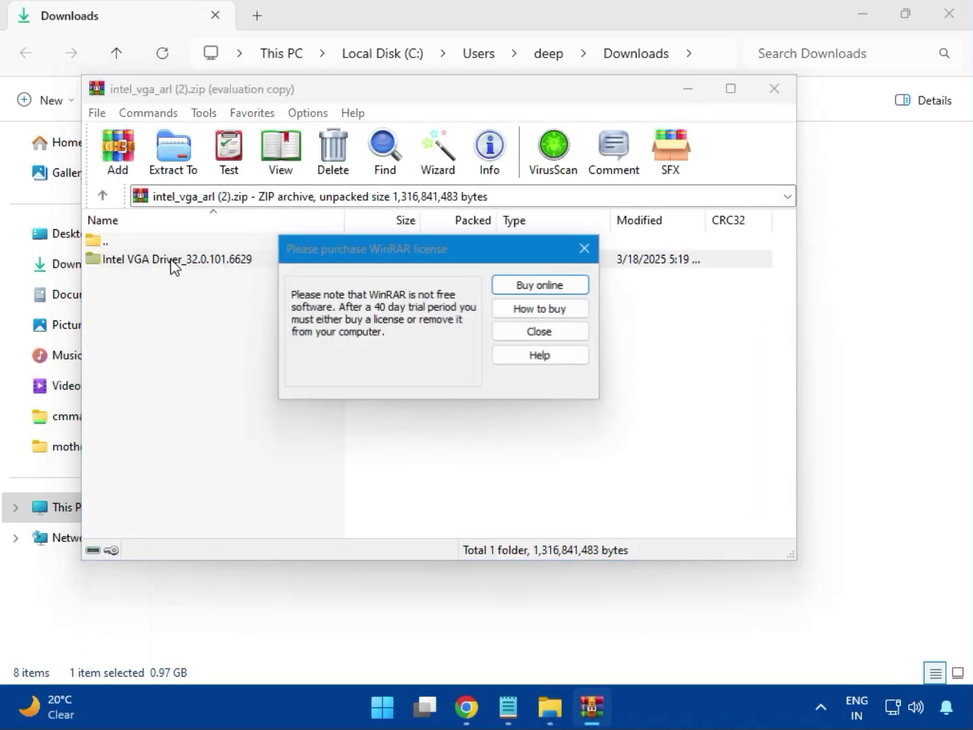
{"action": "left_click", "coordinate": [586, 249]}
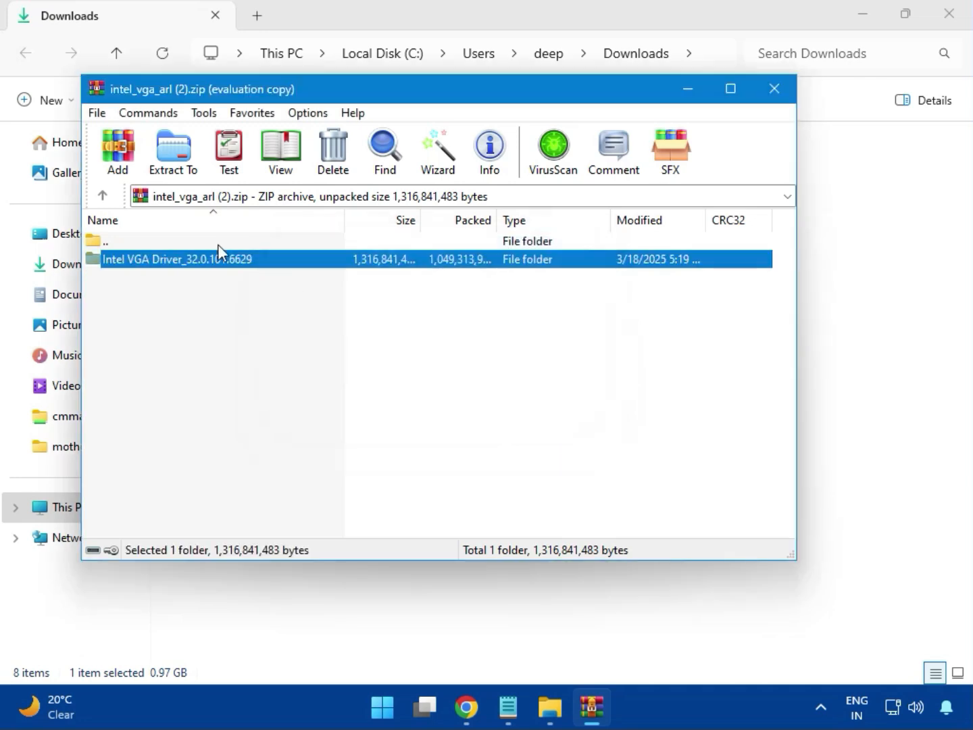
{"action": "double_click", "coordinate": [203, 260]}
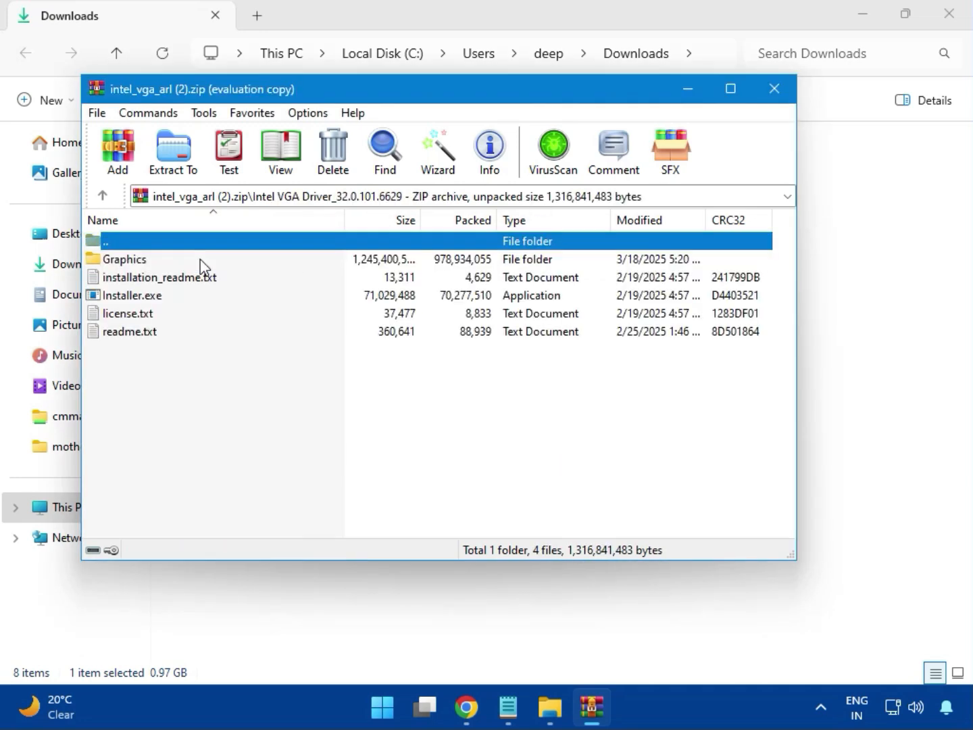
Try to install the Intel graphics driver by running Installer.exe, allowing it, and beginning installation
{"action": "left_click", "coordinate": [163, 298]}
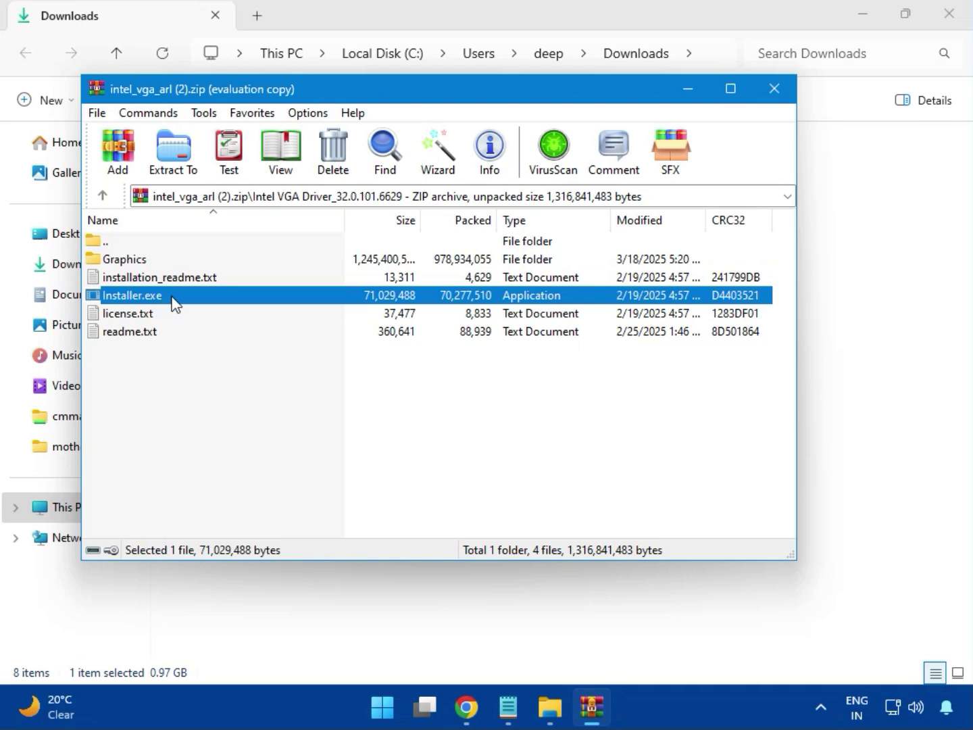
{"action": "double_click", "coordinate": [192, 300]}
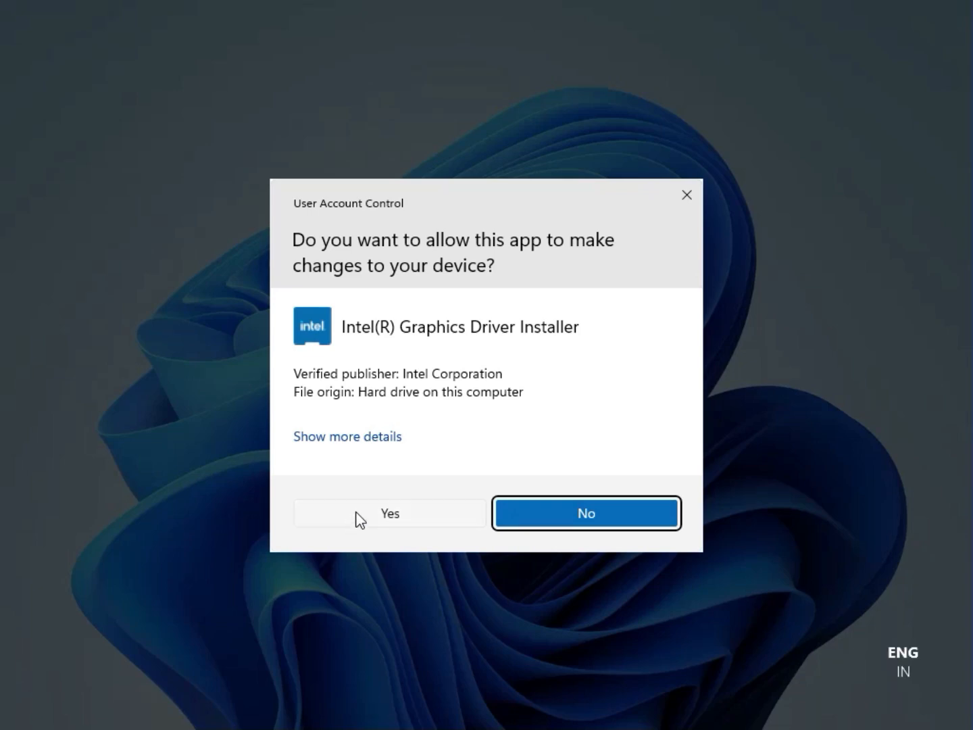
{"action": "left_click", "coordinate": [378, 515]}
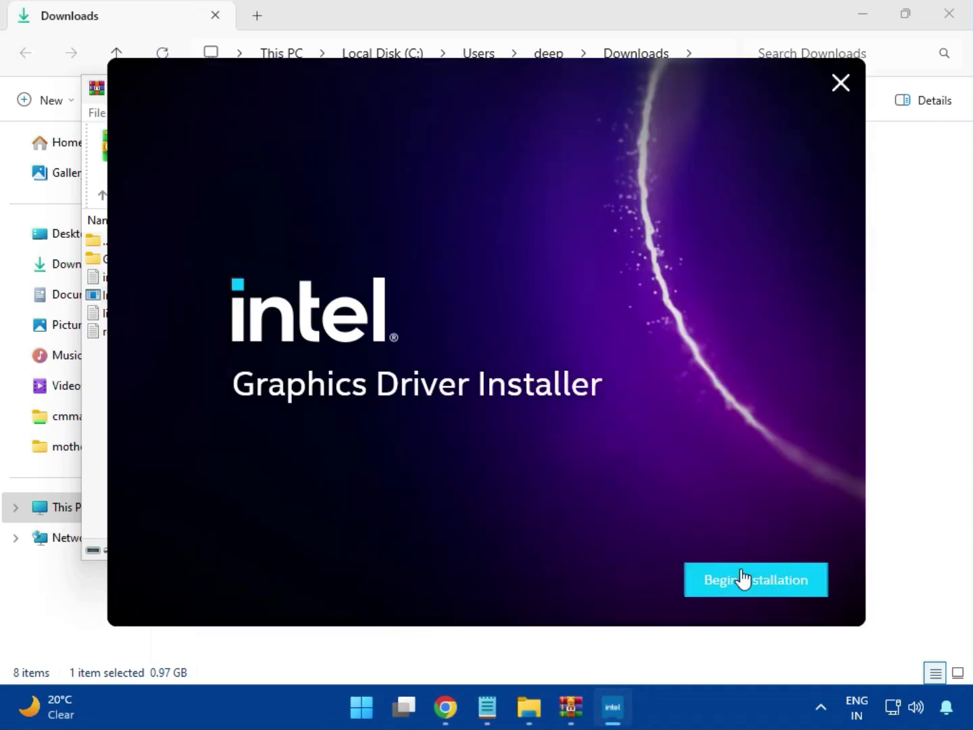
{"action": "left_click", "coordinate": [742, 579]}
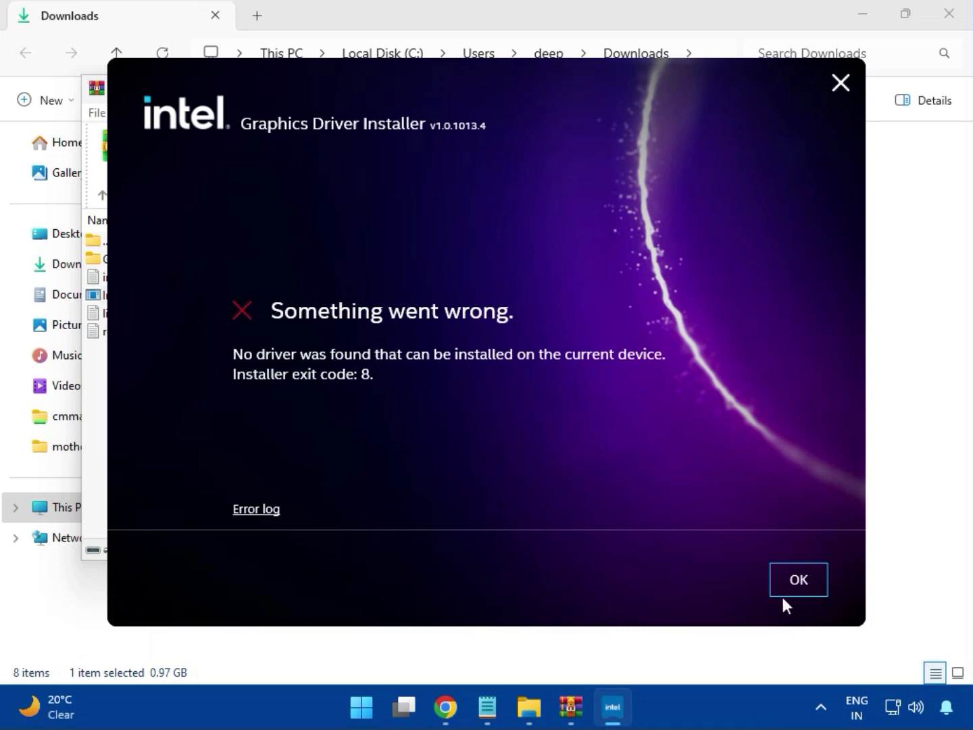
{"action": "left_click", "coordinate": [786, 590]}
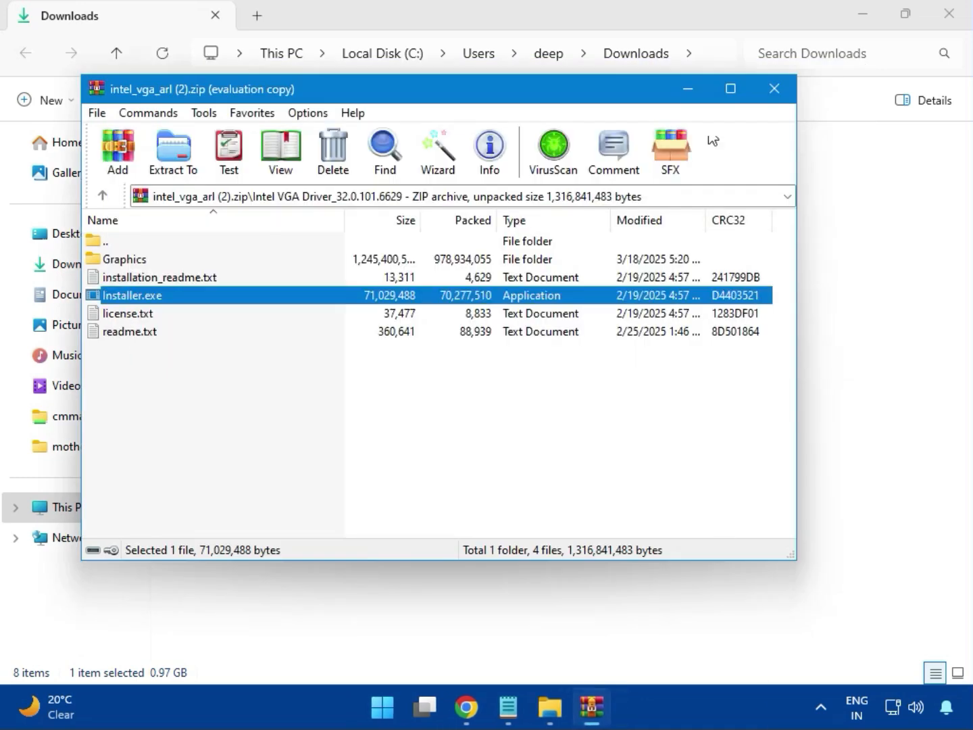
Close the graphics archive, open bt_drivers (3).zip, dismiss the license prompt, and enter its Intel BlueTooth Driver_23.70.0.2 folder
{"action": "left_click", "coordinate": [770, 86]}
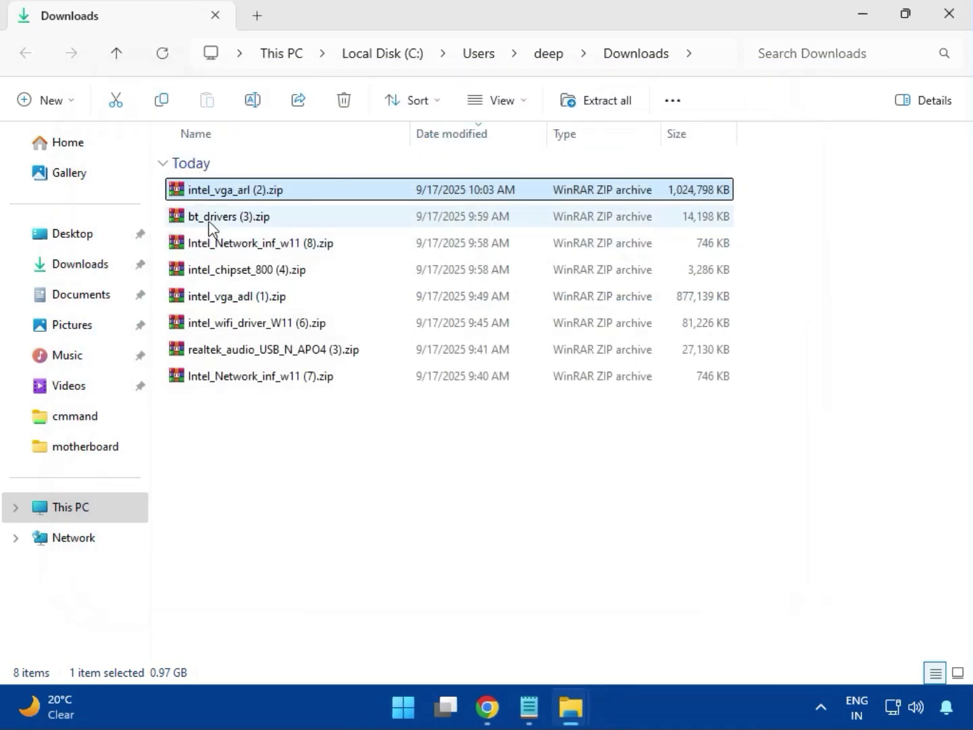
{"action": "left_click", "coordinate": [191, 224]}
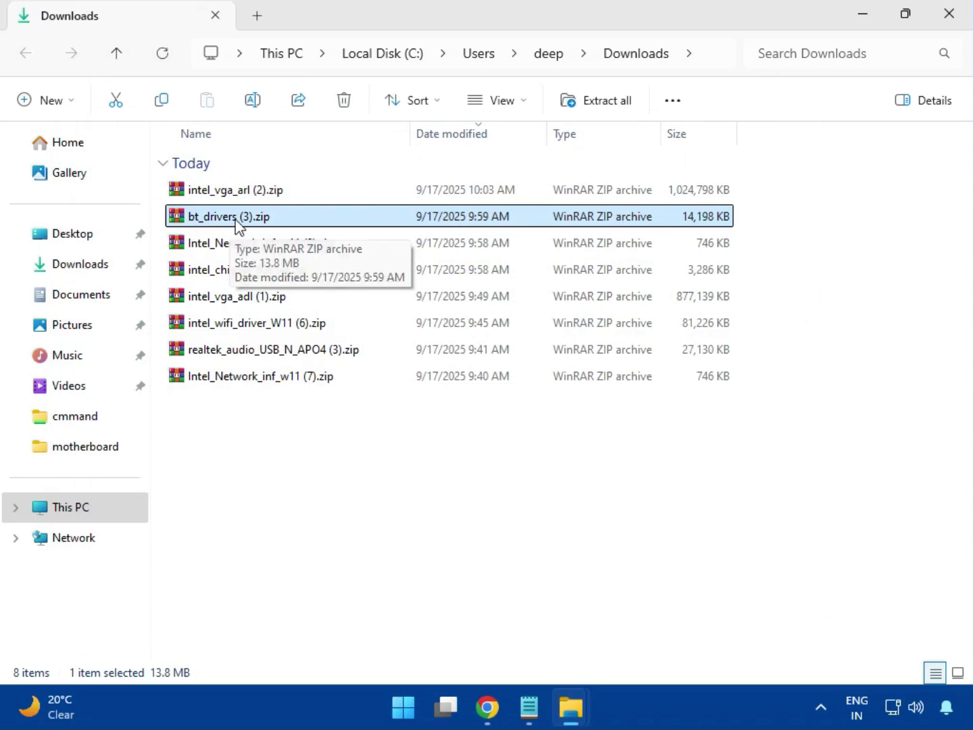
{"action": "double_click", "coordinate": [235, 223]}
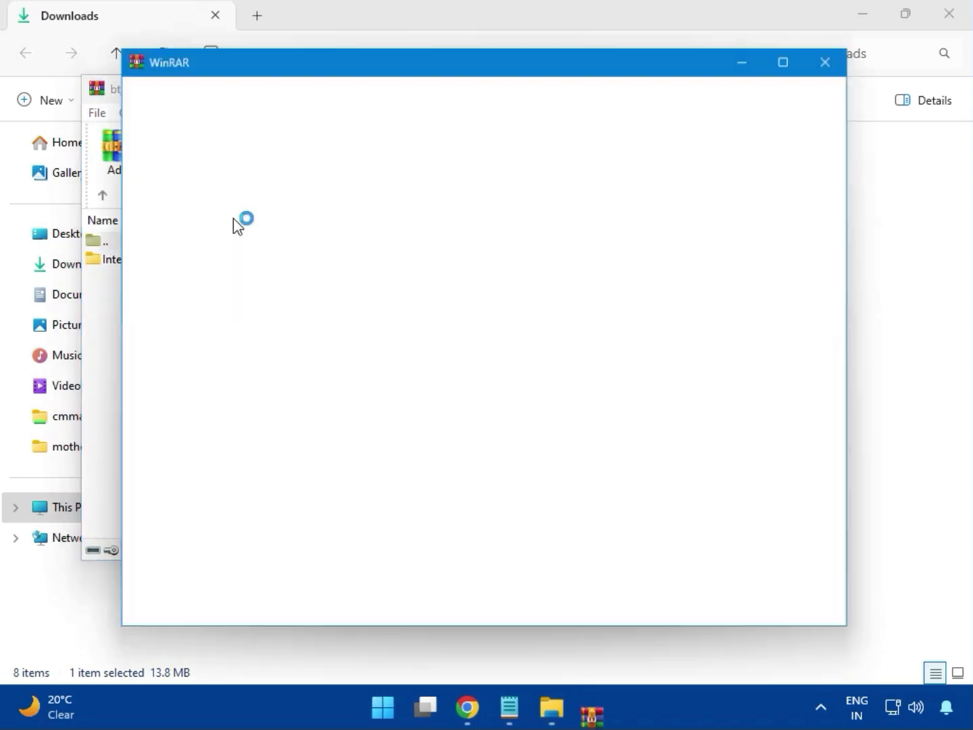
{"action": "left_click", "coordinate": [843, 51]}
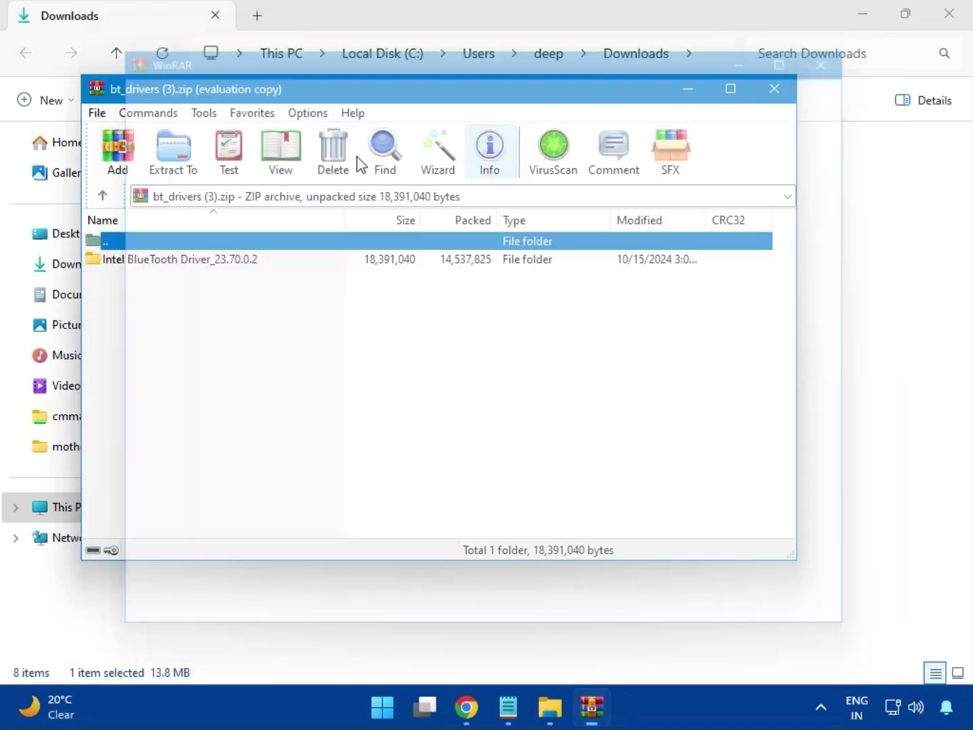
{"action": "left_click", "coordinate": [113, 259]}
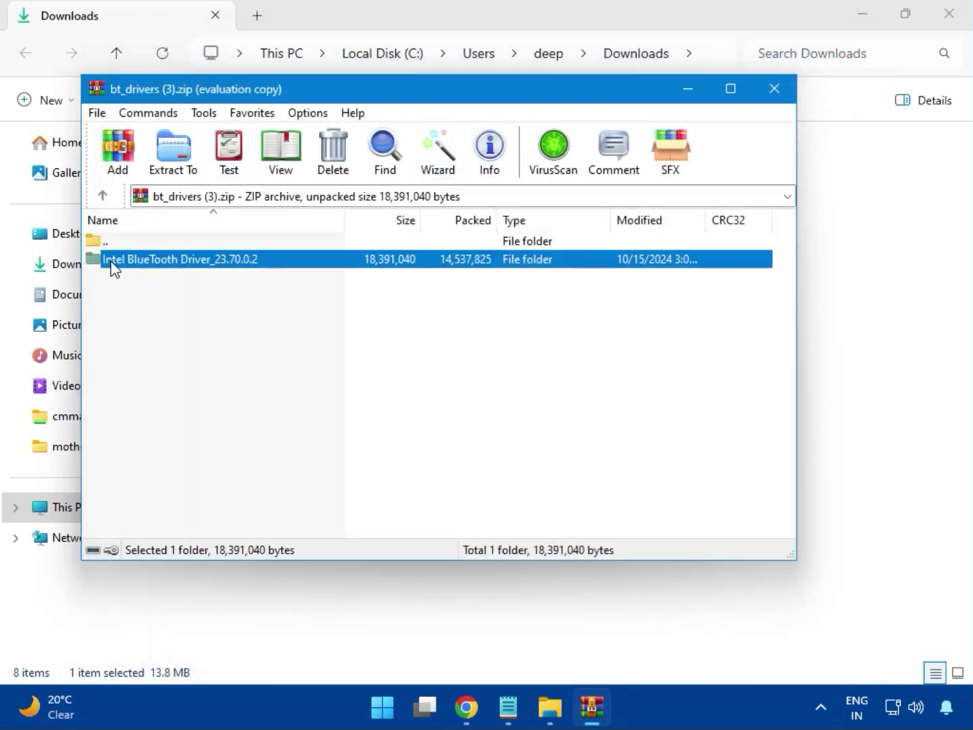
{"action": "double_click", "coordinate": [183, 265]}
Install Intel Bluetooth.msi, accepting the license, choosing Typical setup, allowing changes, and finishing the wizard
{"action": "double_click", "coordinate": [161, 263]}
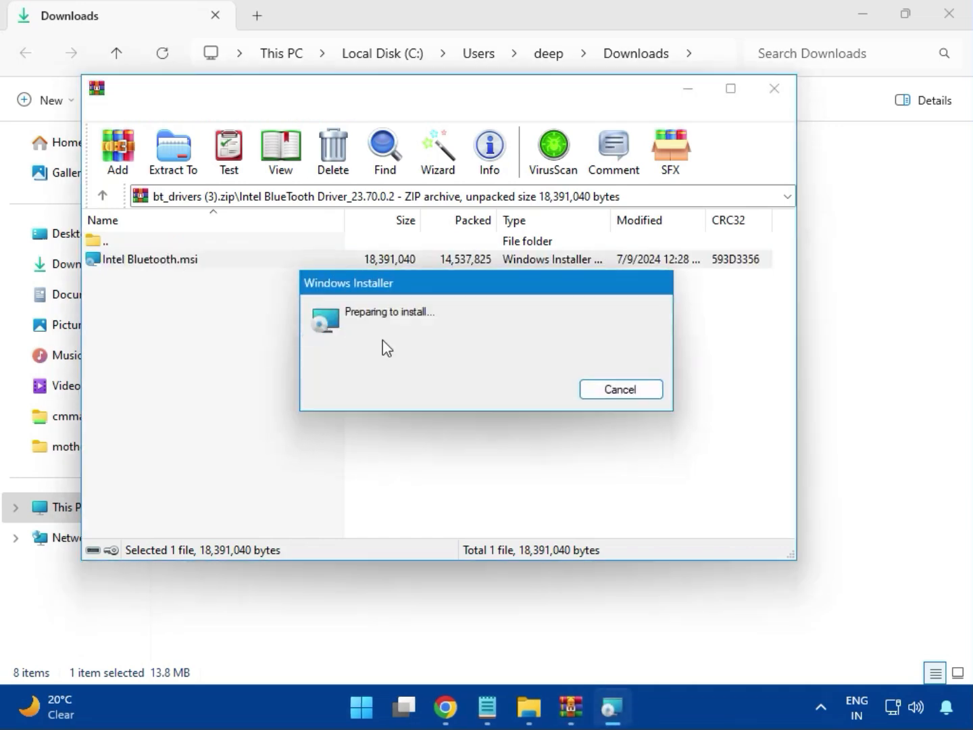
{"action": "left_click", "coordinate": [585, 499]}
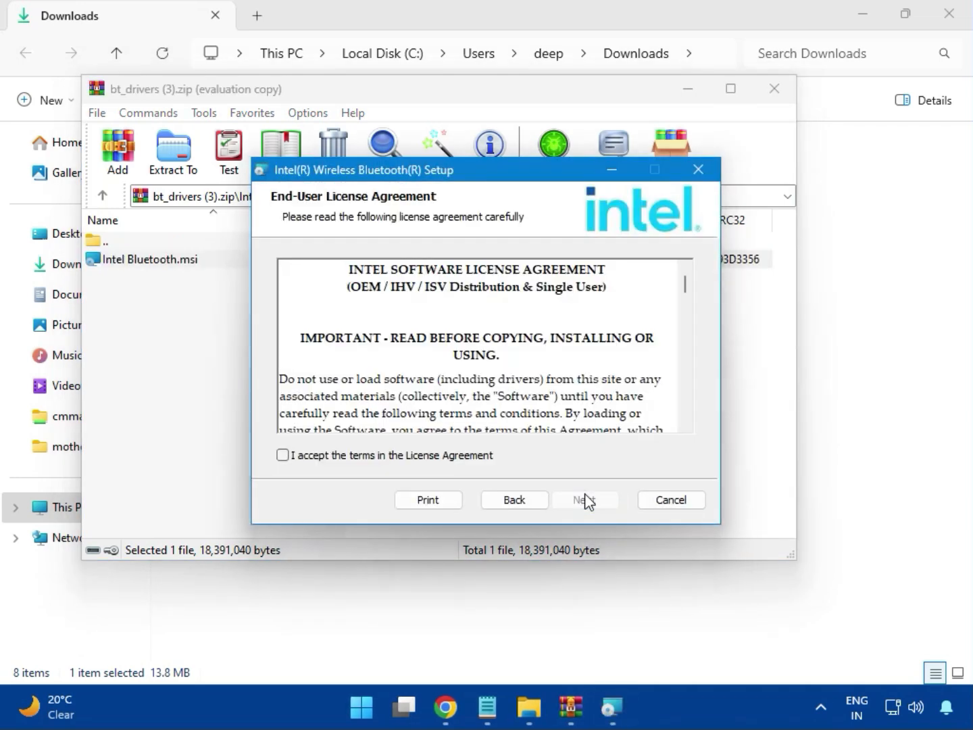
{"action": "left_click", "coordinate": [342, 459]}
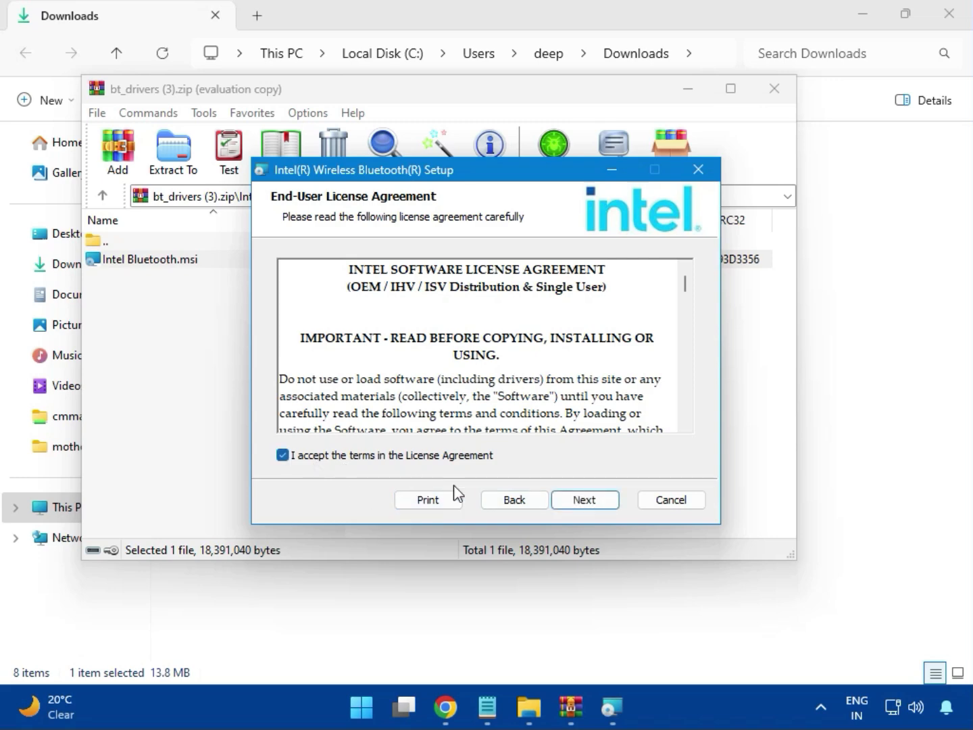
{"action": "left_click", "coordinate": [582, 500]}
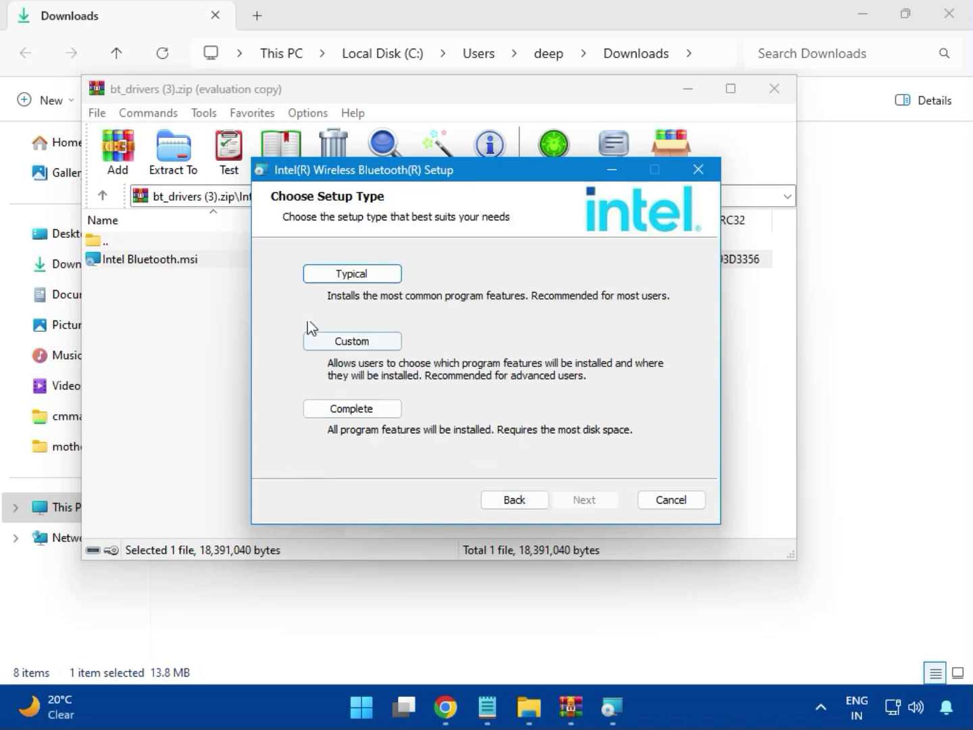
{"action": "left_click", "coordinate": [335, 277]}
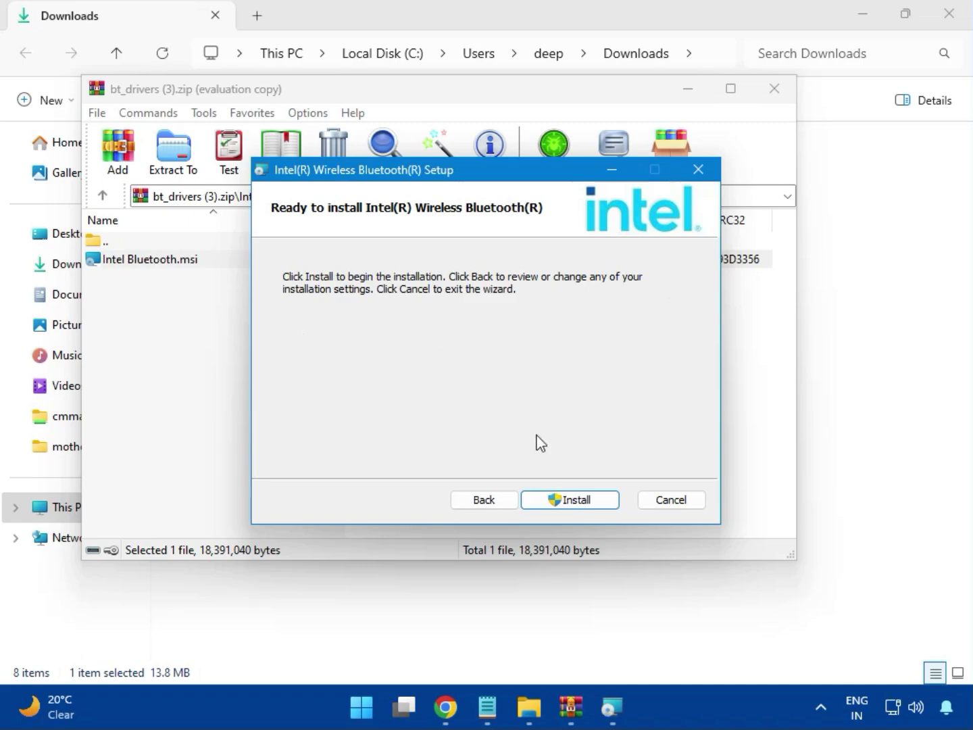
{"action": "left_click", "coordinate": [559, 501]}
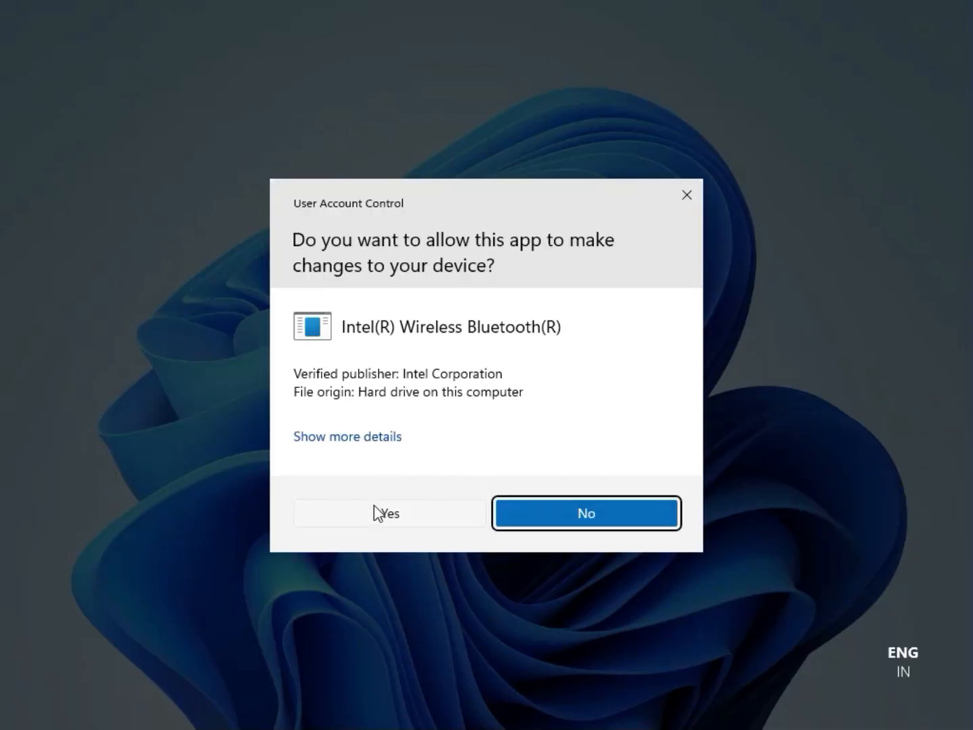
{"action": "left_click", "coordinate": [375, 504]}
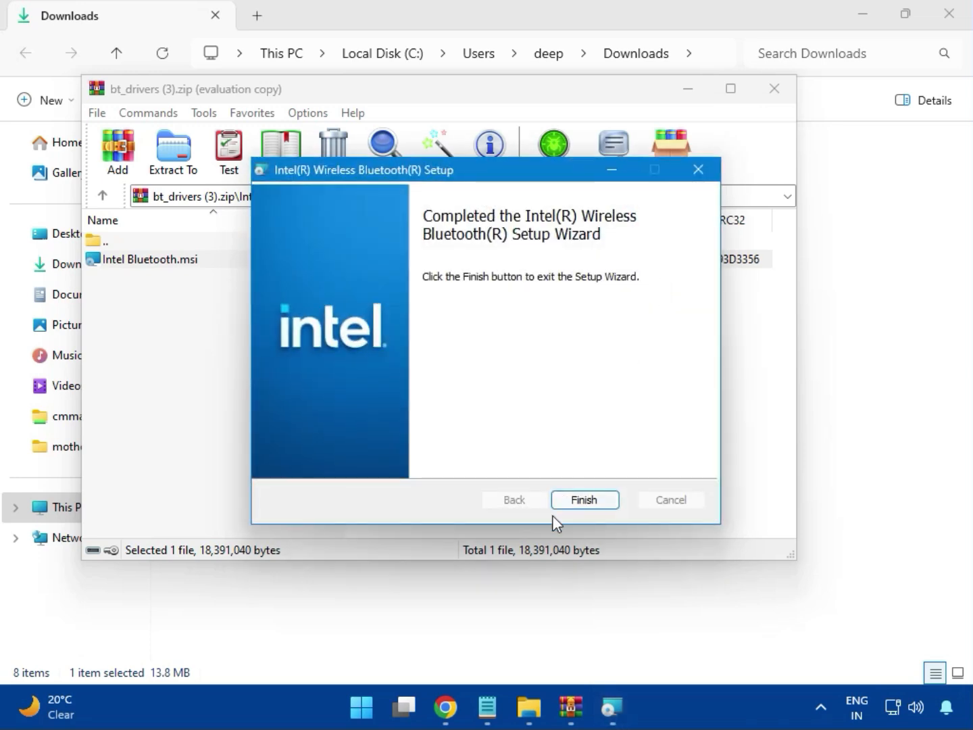
{"action": "left_click", "coordinate": [586, 501]}
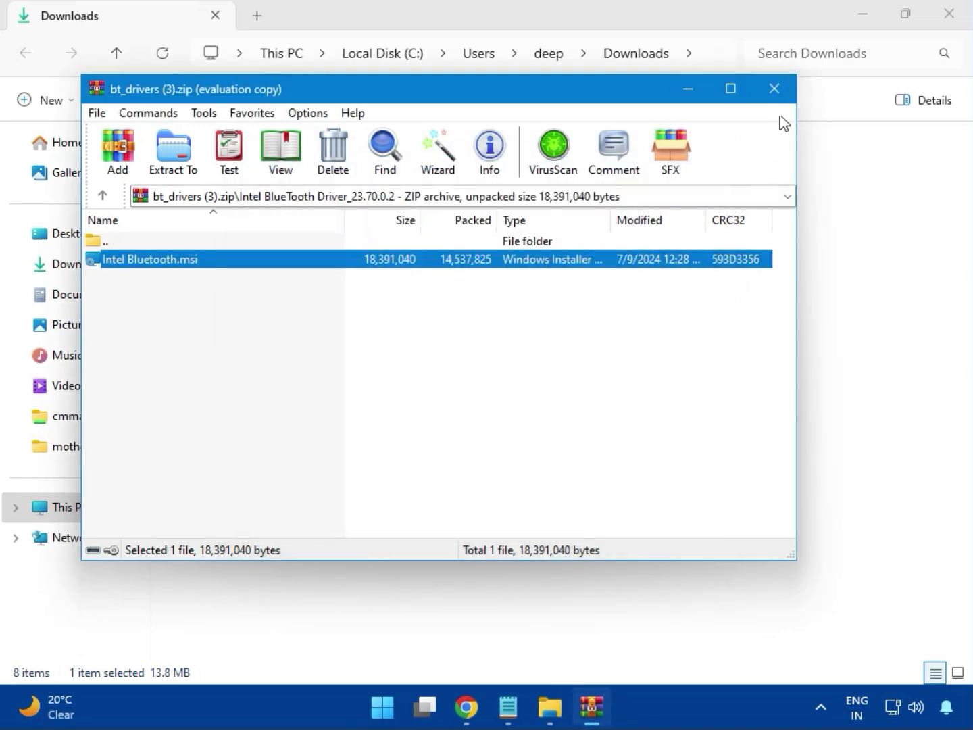
Close the Bluetooth archive, open Intel_Network_inf_w11 (8).zip, dismiss the license prompt, and enter its W11 folder
{"action": "left_click", "coordinate": [775, 90]}
{"action": "left_click", "coordinate": [254, 250]}
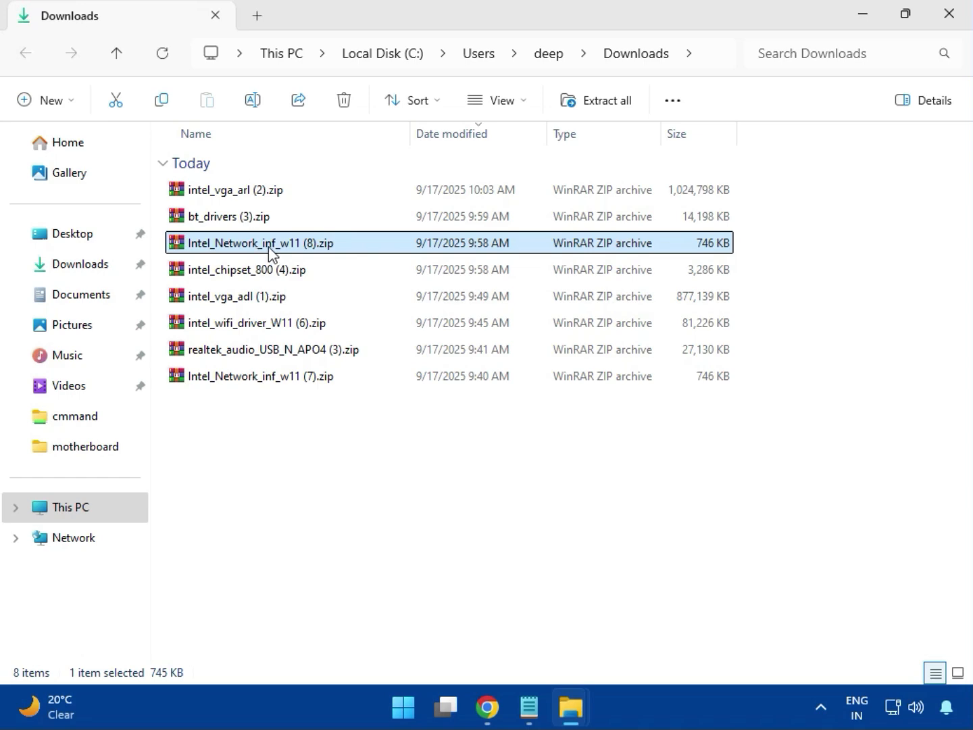
{"action": "double_click", "coordinate": [269, 253]}
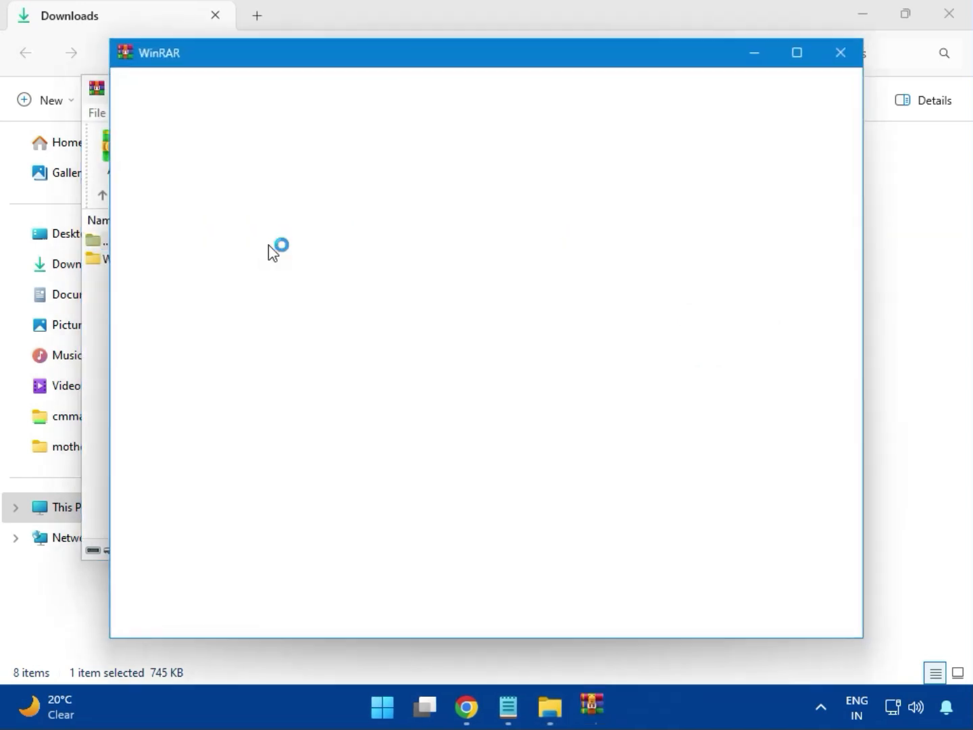
{"action": "left_click", "coordinate": [841, 54]}
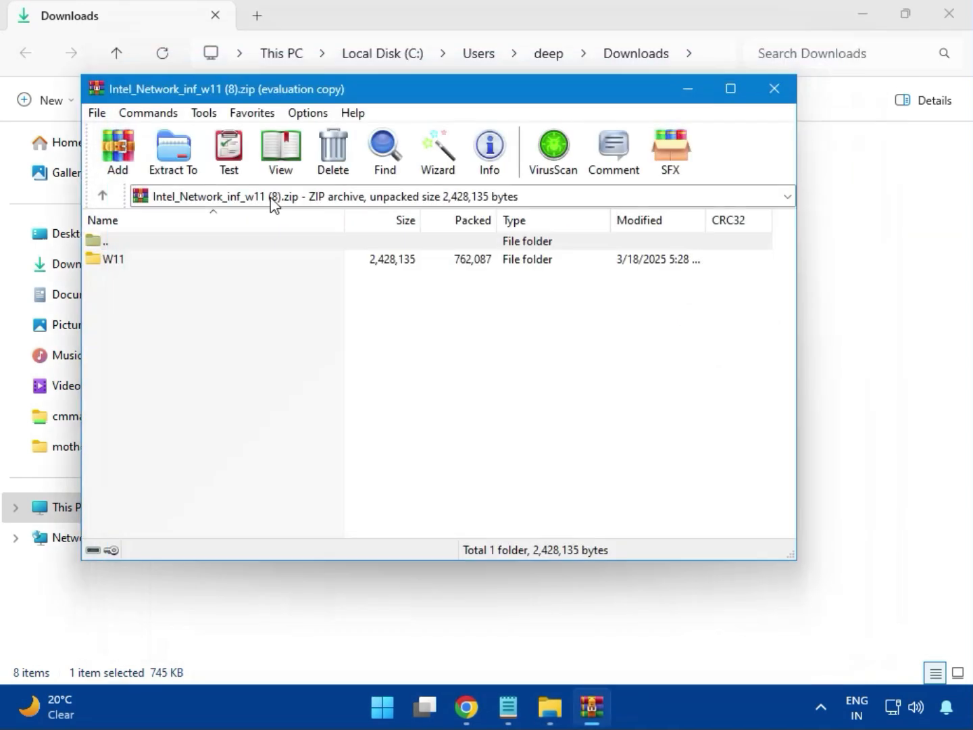
{"action": "left_click", "coordinate": [118, 264]}
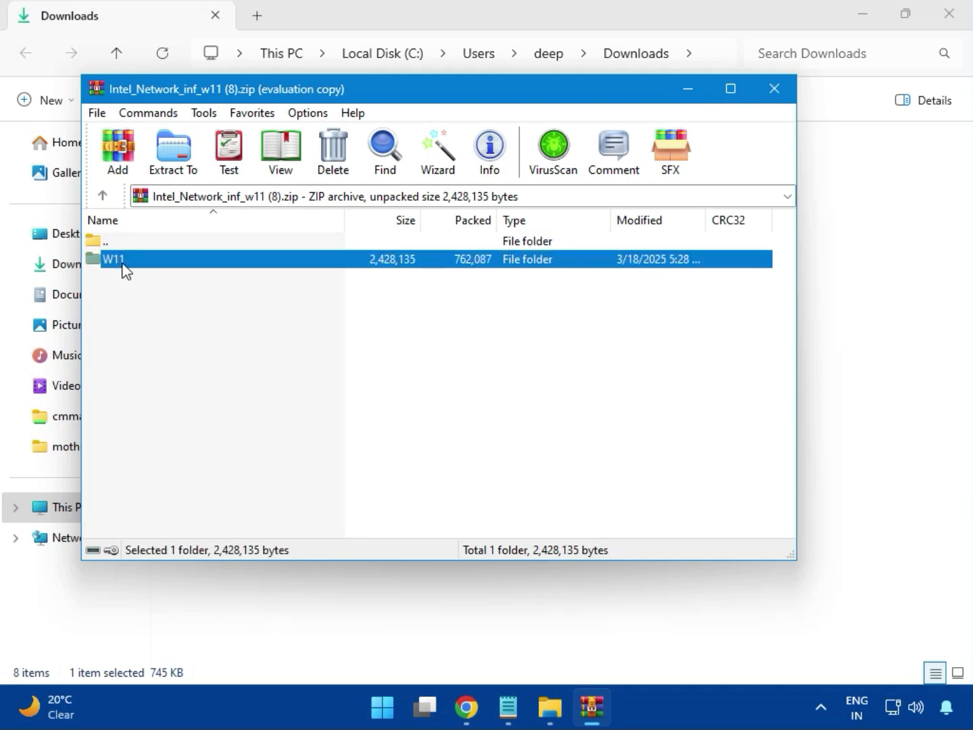
{"action": "double_click", "coordinate": [124, 264]}
Try to install the Intel network driver by running MSI SetupDrv64.exe and allowing it, then close the tool and archive
{"action": "double_click", "coordinate": [170, 337]}
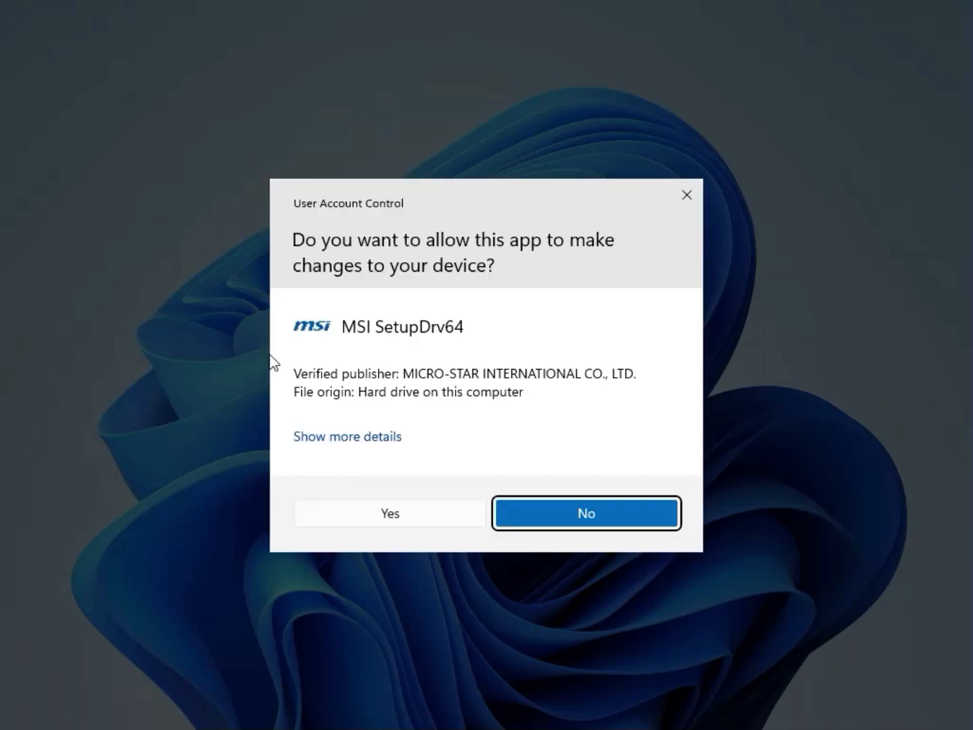
{"action": "left_click", "coordinate": [365, 513]}
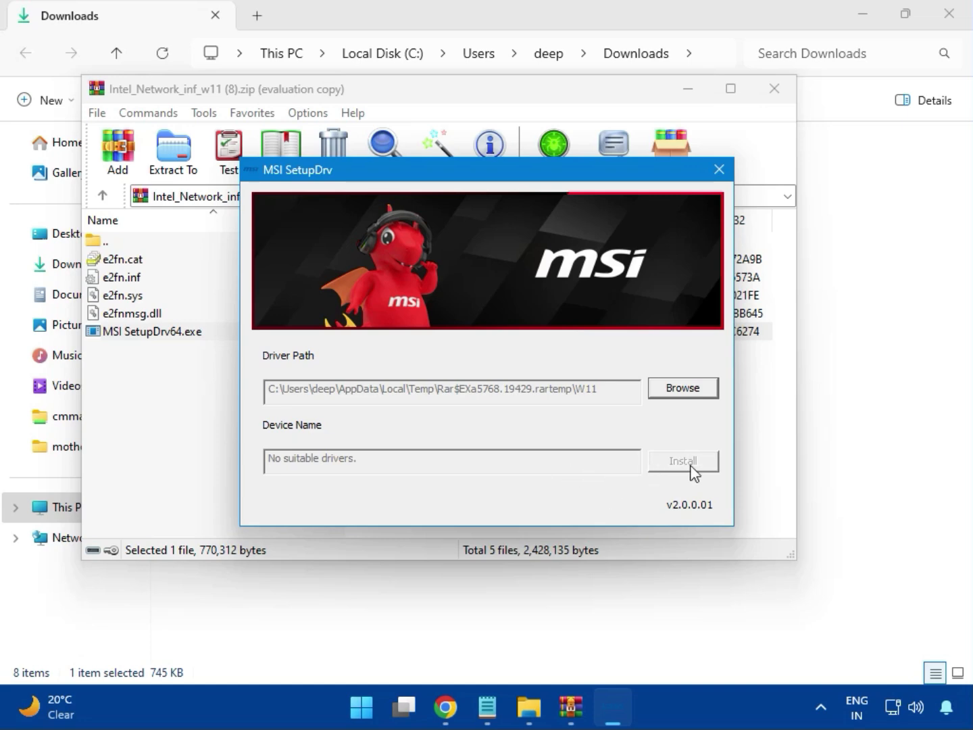
{"action": "left_click", "coordinate": [719, 169]}
{"action": "left_click", "coordinate": [773, 93]}
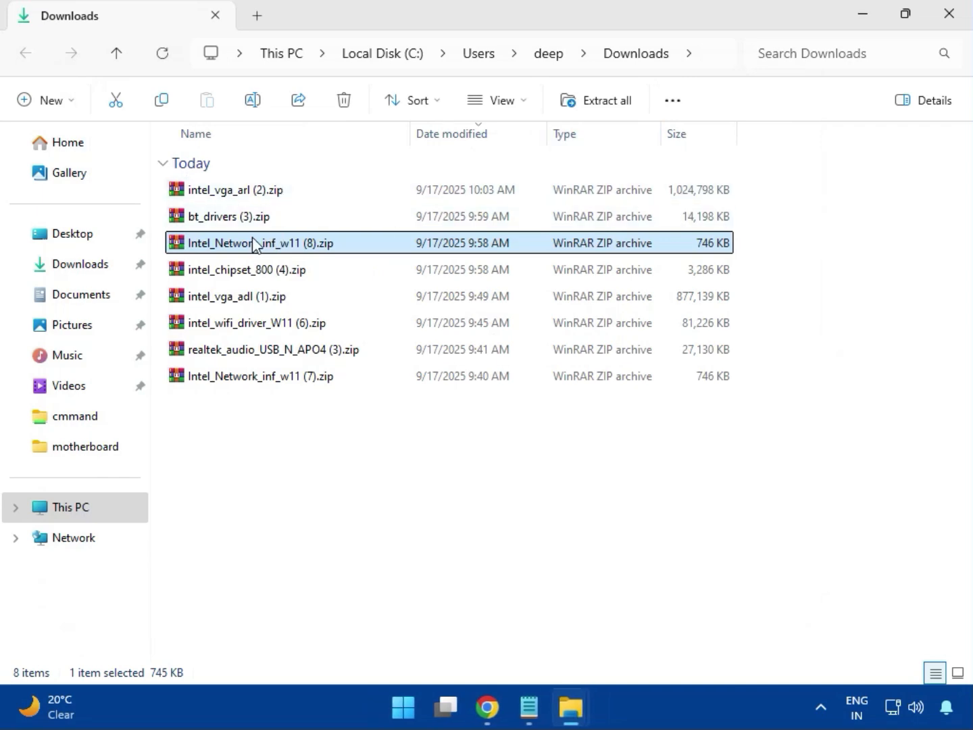
Open intel_chipset_800 (4).zip, dismiss the license prompt, and enter its Intel Chipset Driver_10.1.20062.8627 folder
{"action": "left_click", "coordinate": [228, 276]}
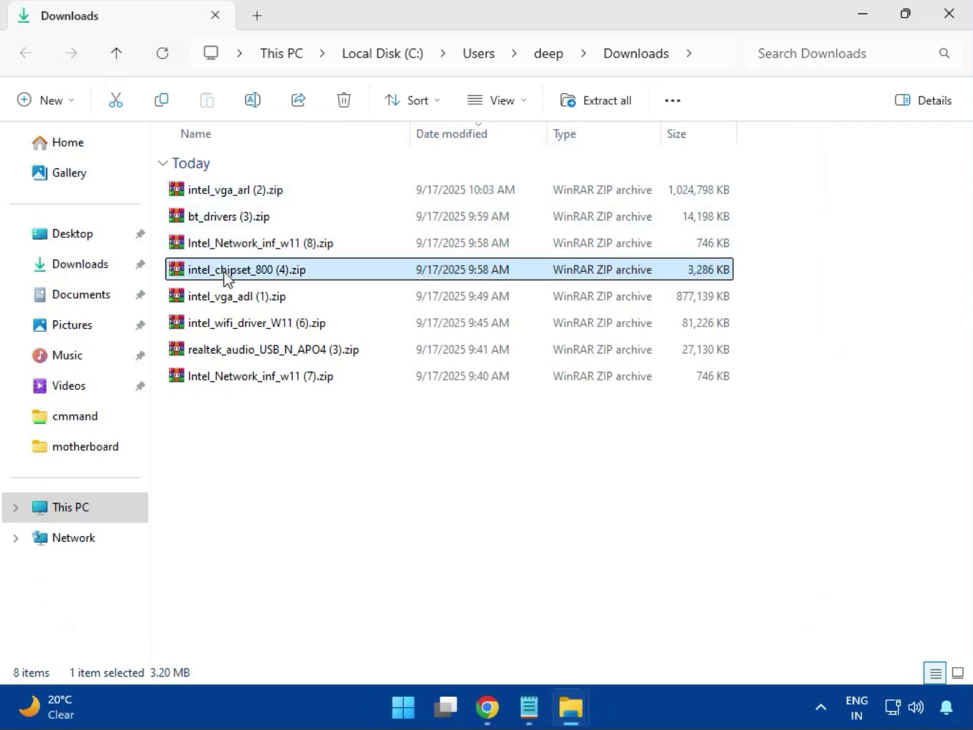
{"action": "double_click", "coordinate": [277, 272]}
{"action": "left_click", "coordinate": [136, 264]}
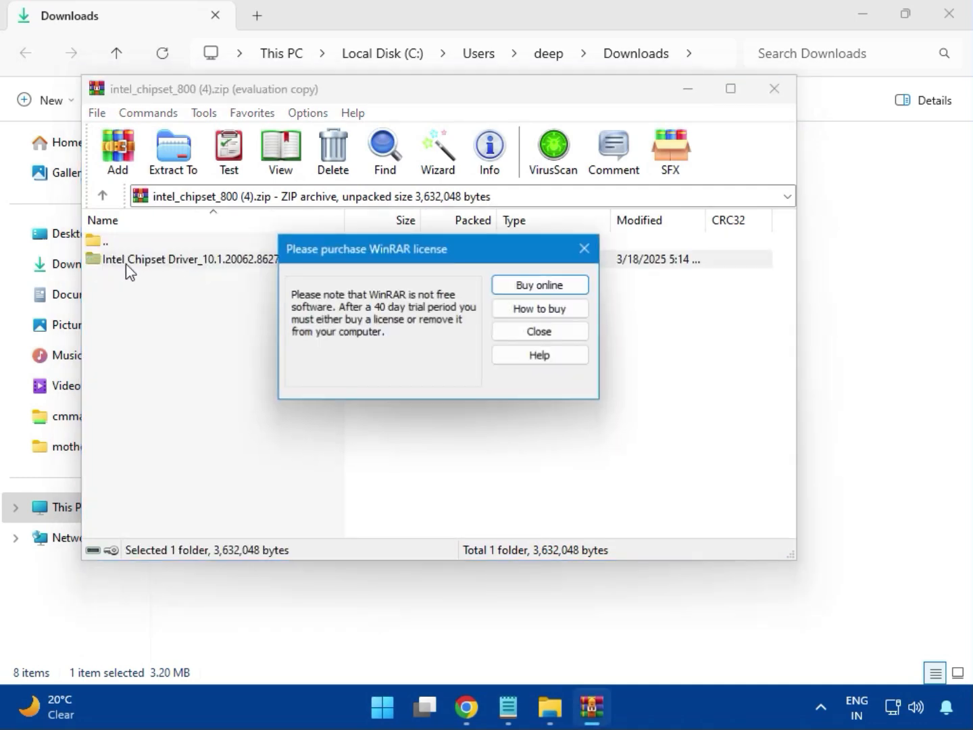
{"action": "left_click", "coordinate": [586, 249]}
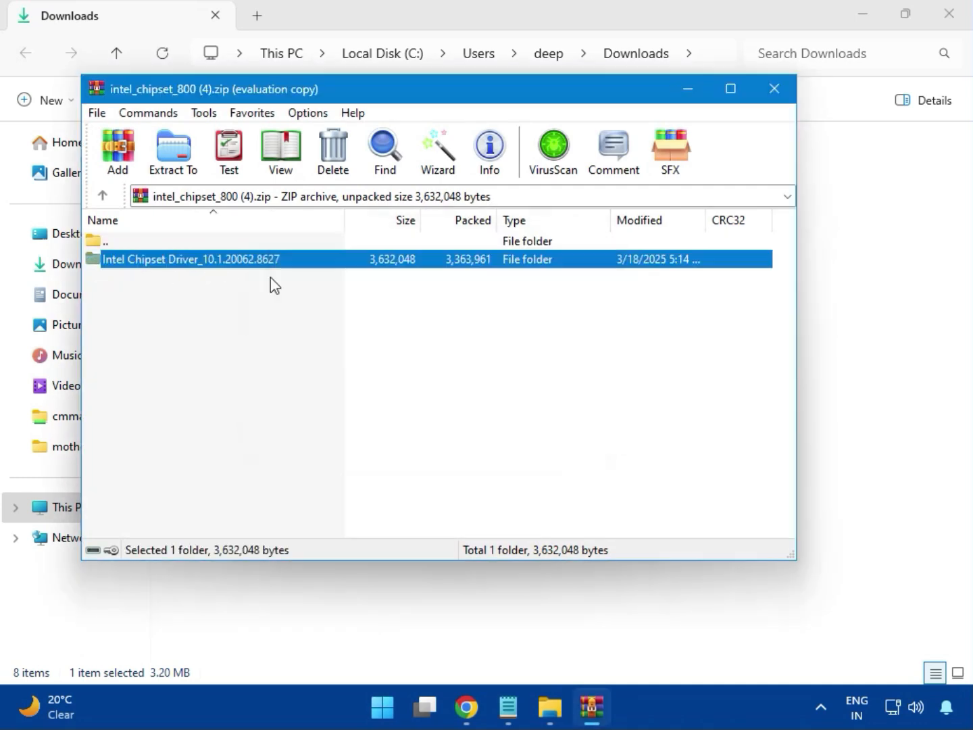
{"action": "double_click", "coordinate": [238, 264]}
Try to install the chipset driver by running SetupChipset.exe through Next and Install, allowing it, then close the dialog and archive
{"action": "double_click", "coordinate": [156, 265]}
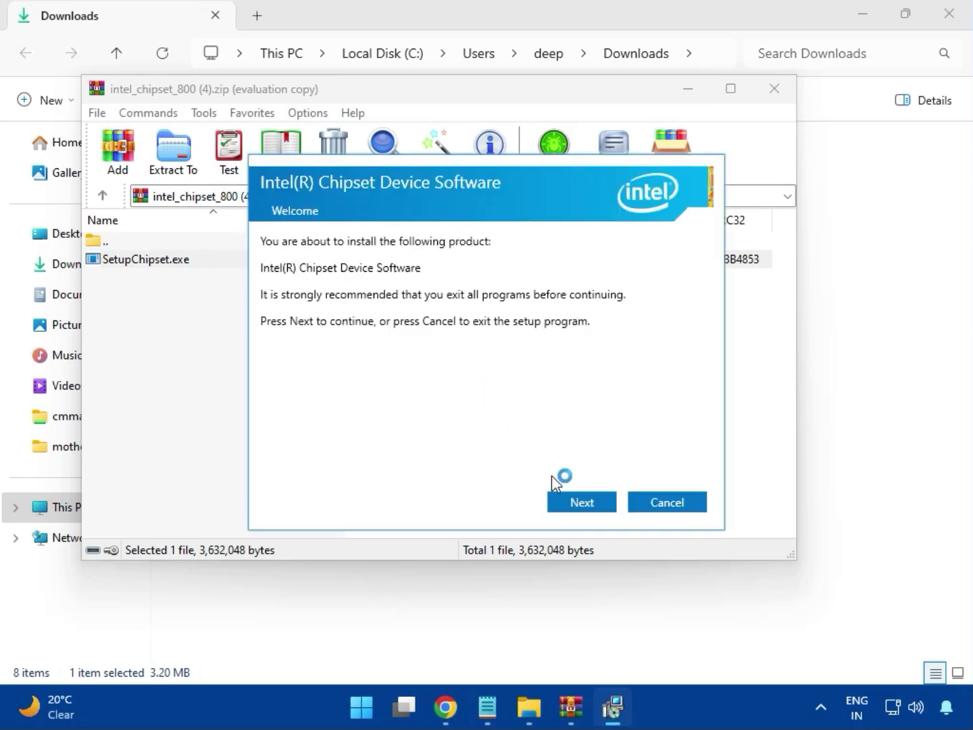
{"action": "left_click", "coordinate": [584, 501]}
{"action": "left_click", "coordinate": [582, 500]}
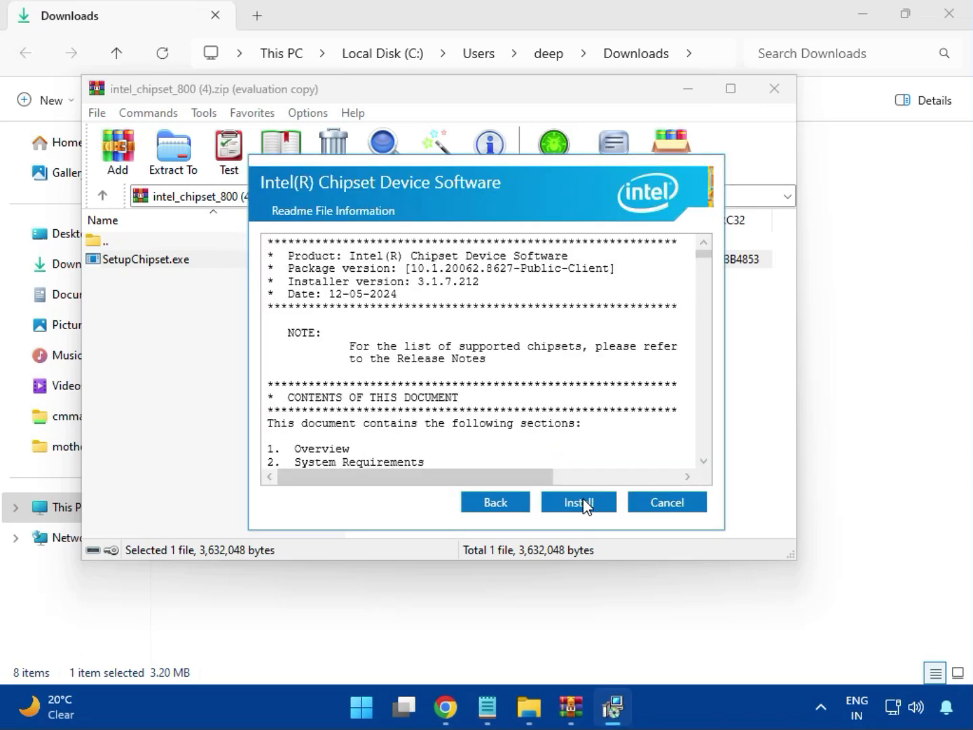
{"action": "left_click", "coordinate": [581, 503]}
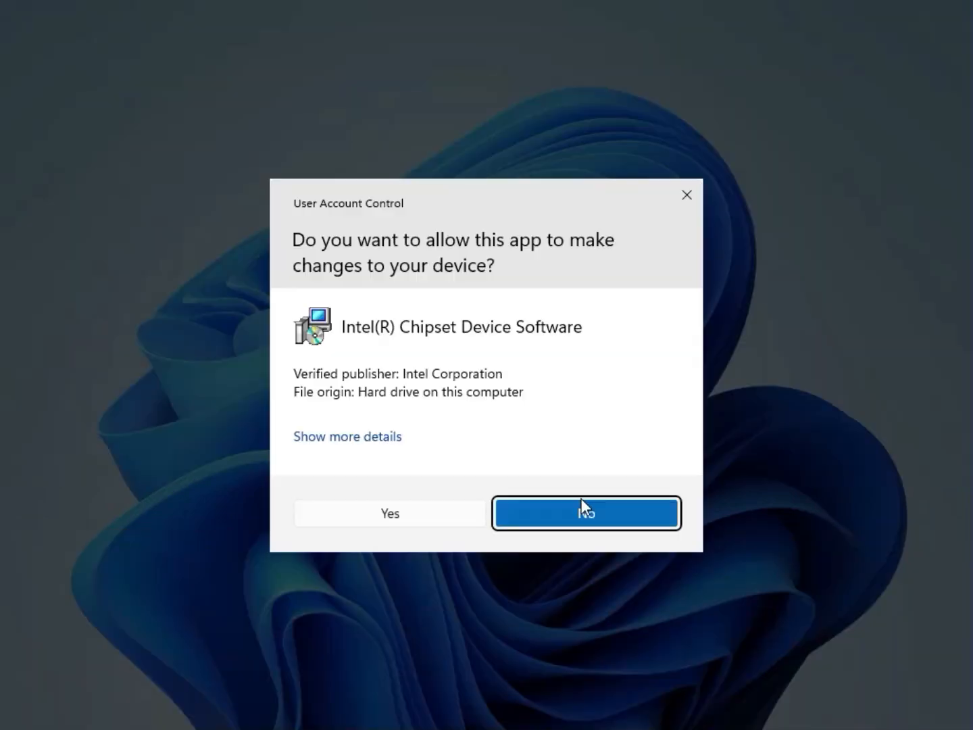
{"action": "left_click", "coordinate": [444, 508]}
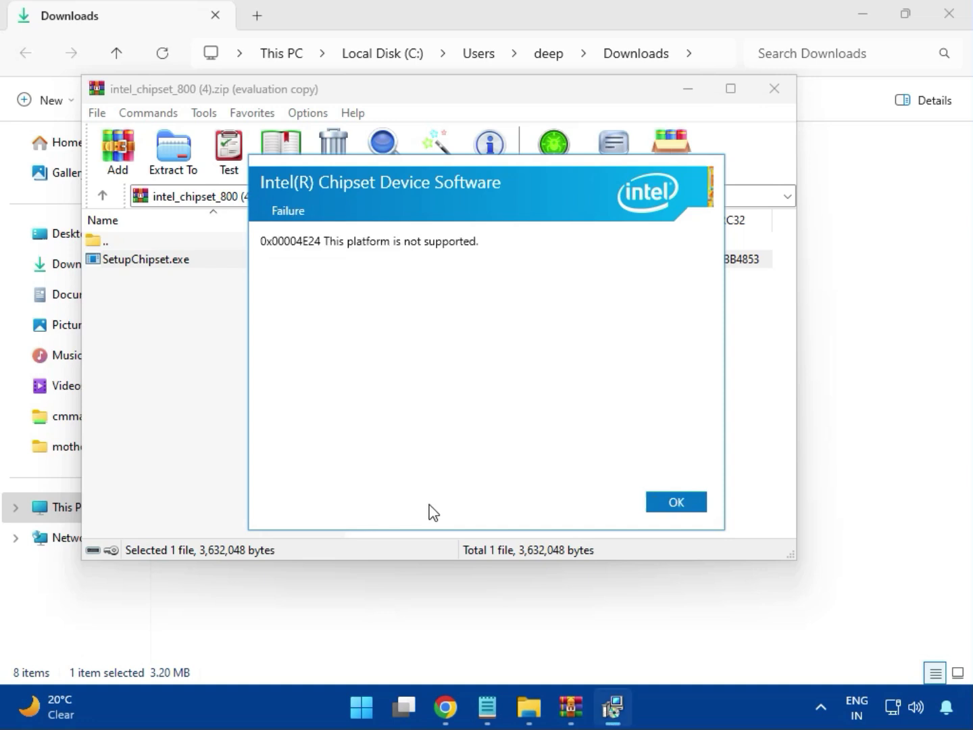
{"action": "left_click", "coordinate": [663, 507]}
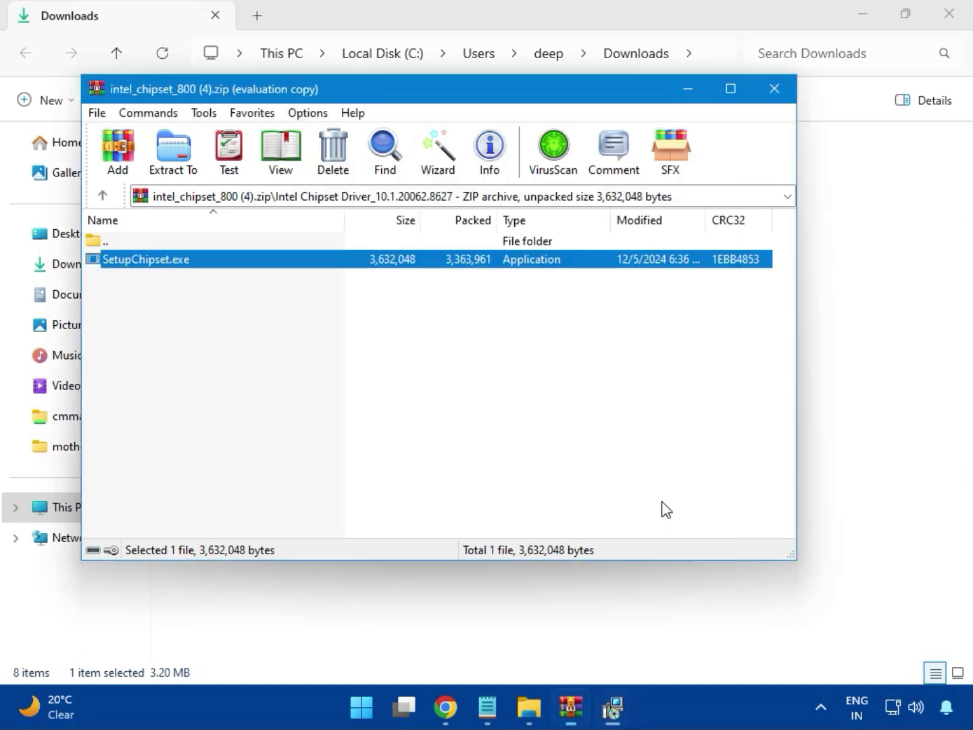
{"action": "left_click", "coordinate": [775, 94]}
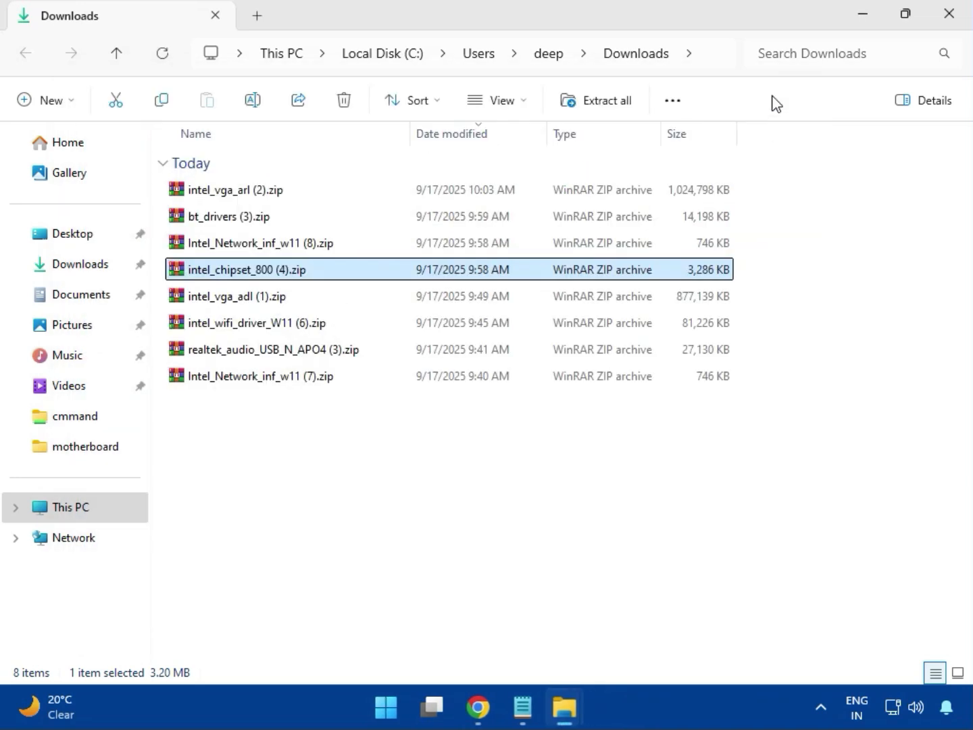
{"action": "left_click", "coordinate": [249, 299]}
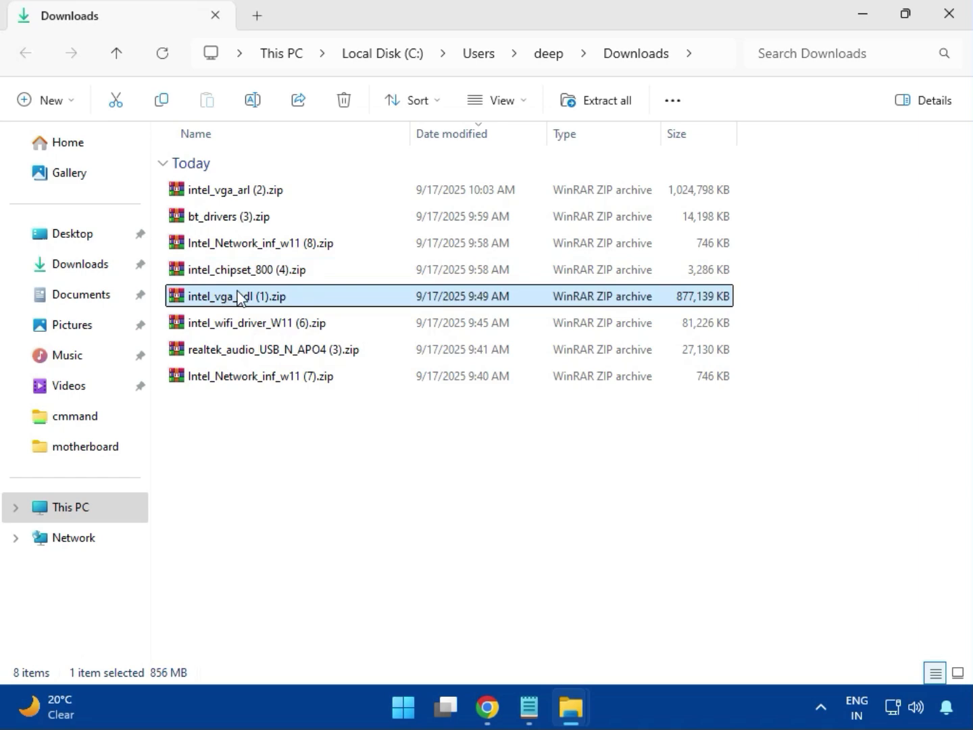
{"action": "double_click", "coordinate": [244, 298]}
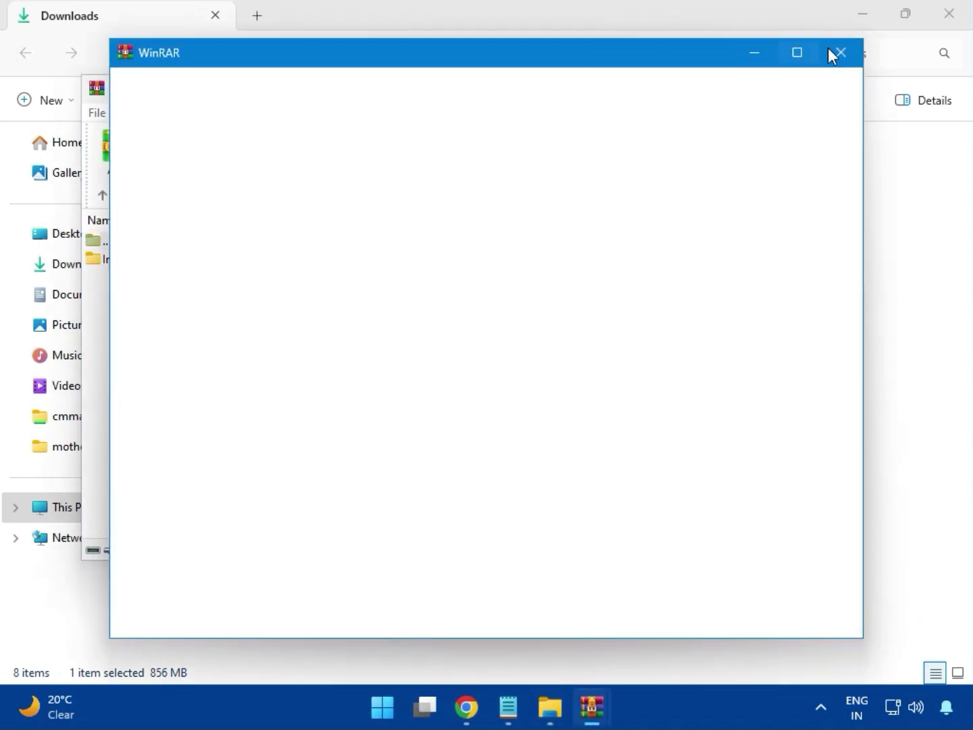
{"action": "left_click", "coordinate": [774, 89]}
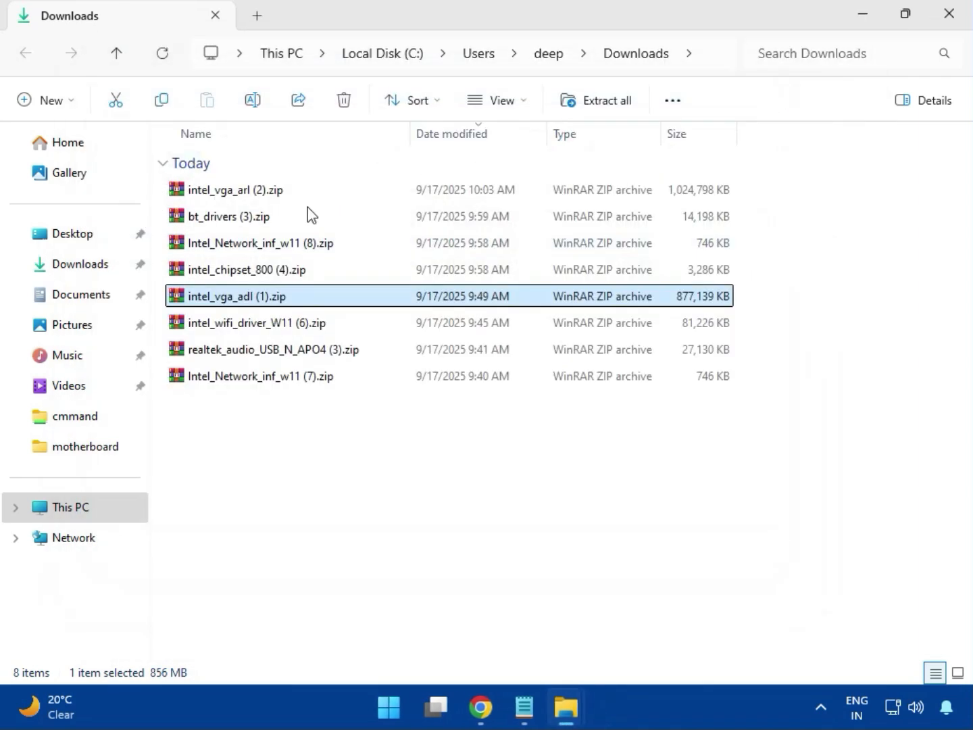
Open intel_wifi_driver_W11 (6).zip and dismiss the WinRAR license prompt
{"action": "left_click", "coordinate": [250, 326]}
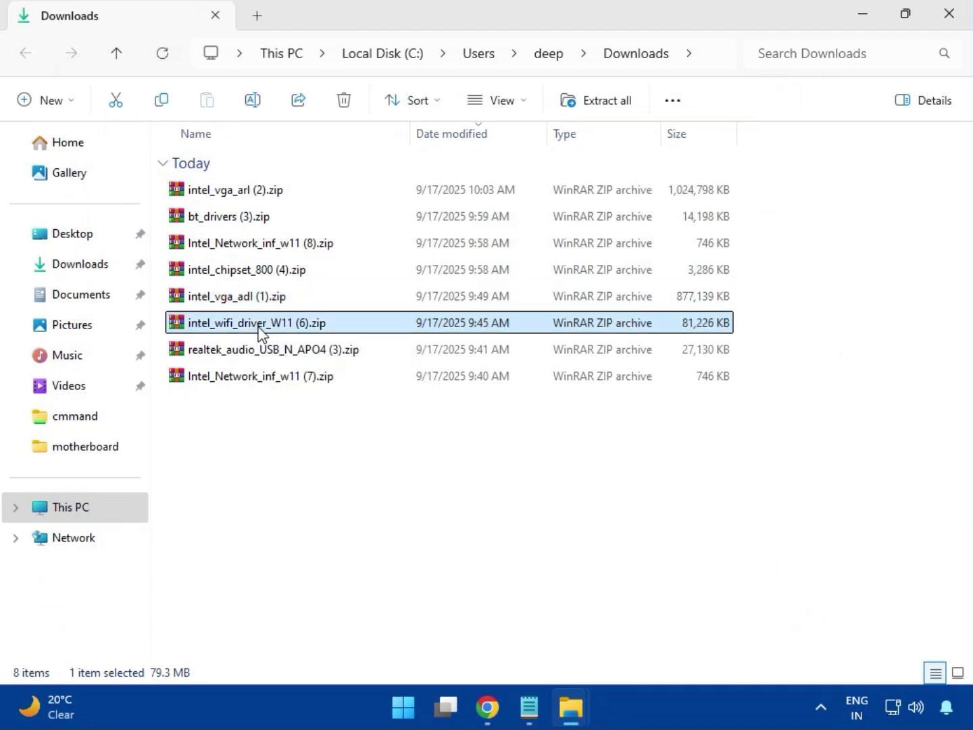
{"action": "double_click", "coordinate": [247, 327]}
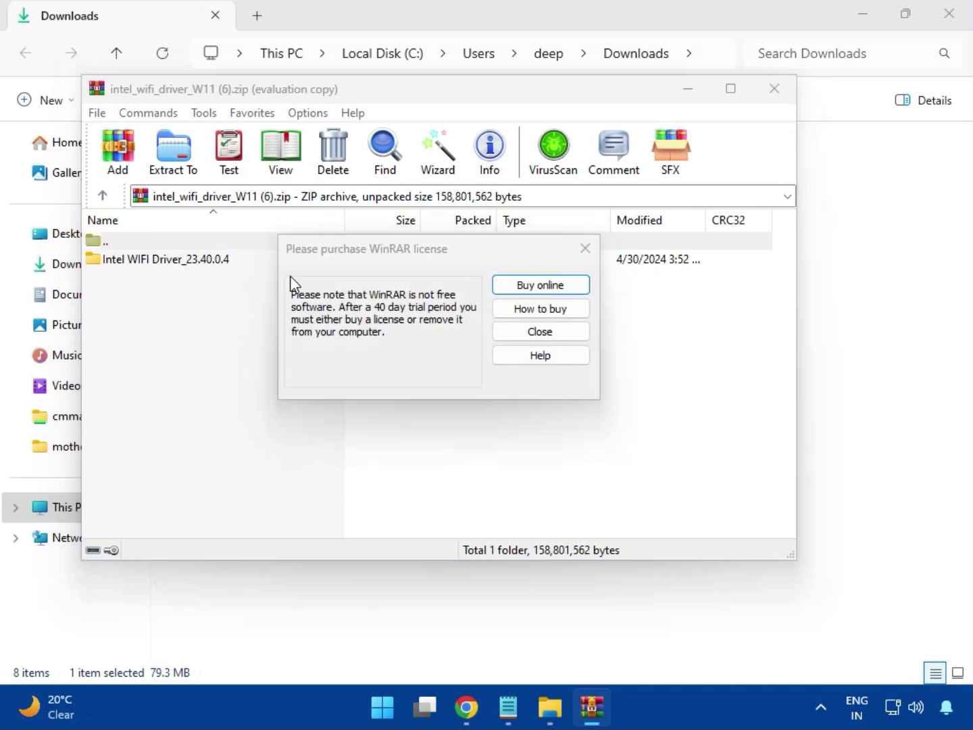
{"action": "left_click", "coordinate": [583, 250]}
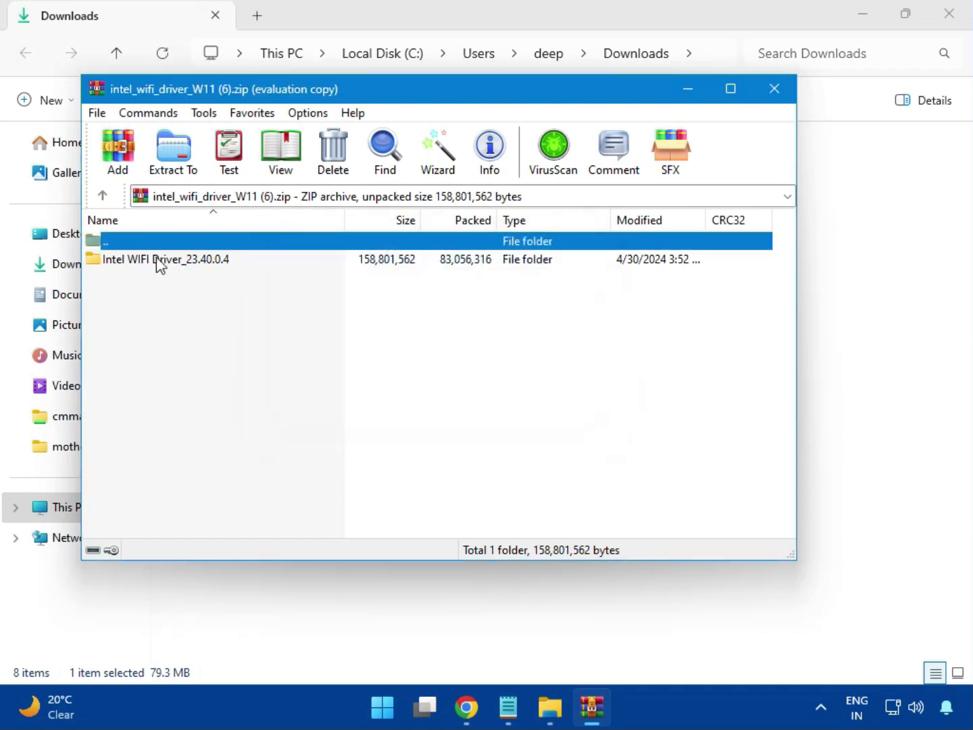
Navigate inside the Wi-Fi archive to Intel WIFI Driver_23.40.0.4\UWD\Win64, browse the Drivers folder, then open the Installer folder
{"action": "double_click", "coordinate": [159, 260]}
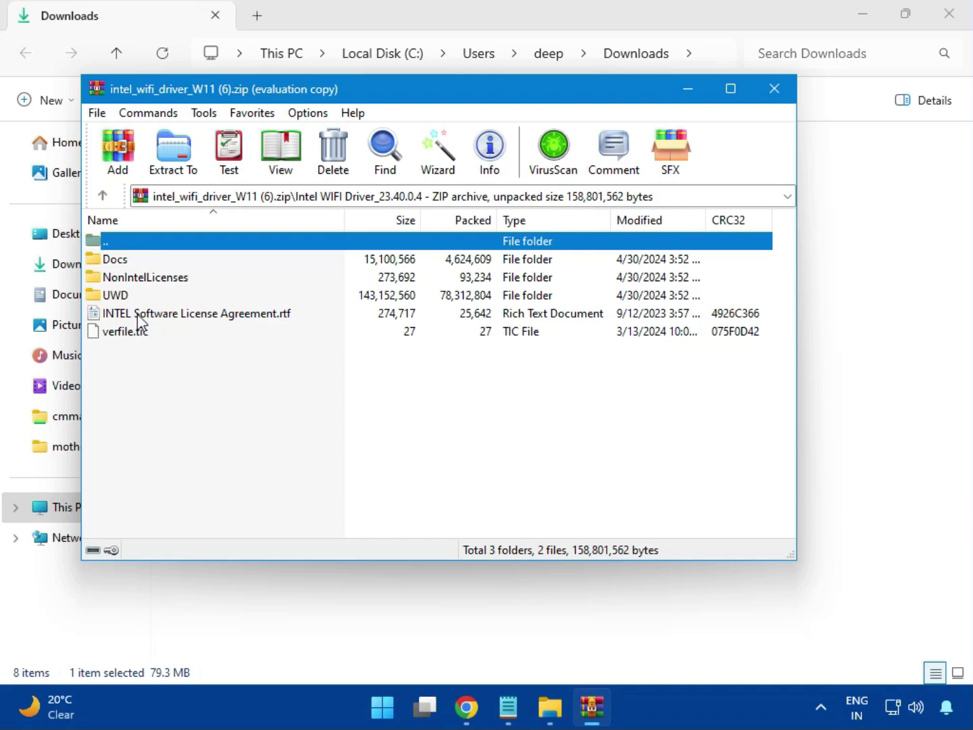
{"action": "double_click", "coordinate": [131, 295]}
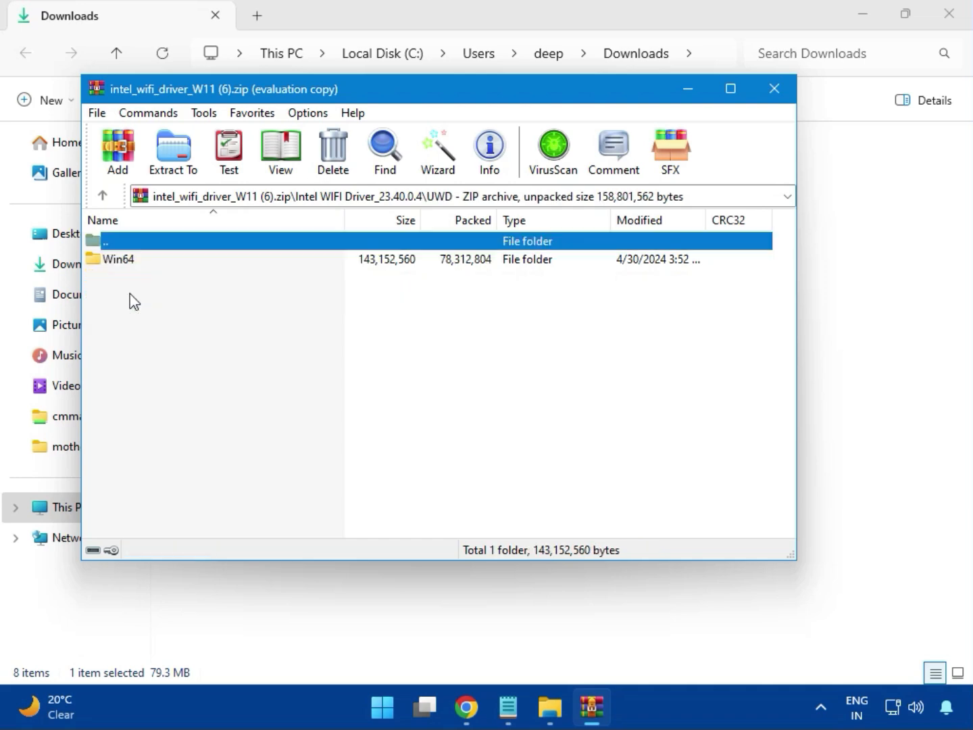
{"action": "double_click", "coordinate": [131, 263]}
{"action": "double_click", "coordinate": [132, 263]}
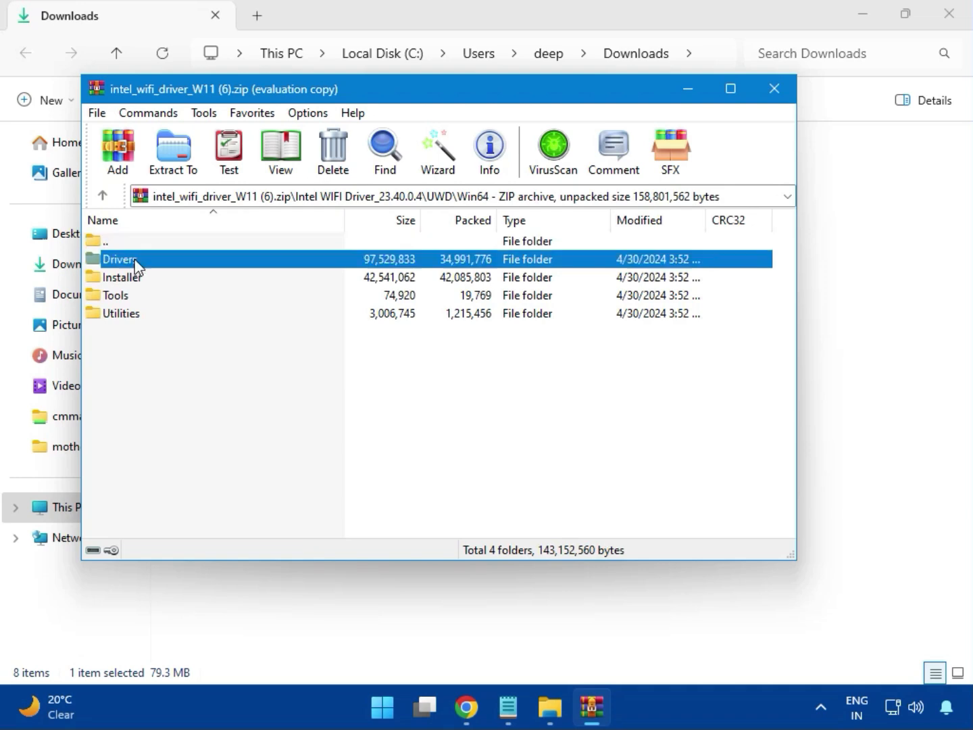
{"action": "scroll", "coordinate": [177, 400], "scroll_direction": "down", "scroll_amount": 1}
{"action": "scroll", "coordinate": [179, 401], "scroll_direction": "down", "scroll_amount": 1}
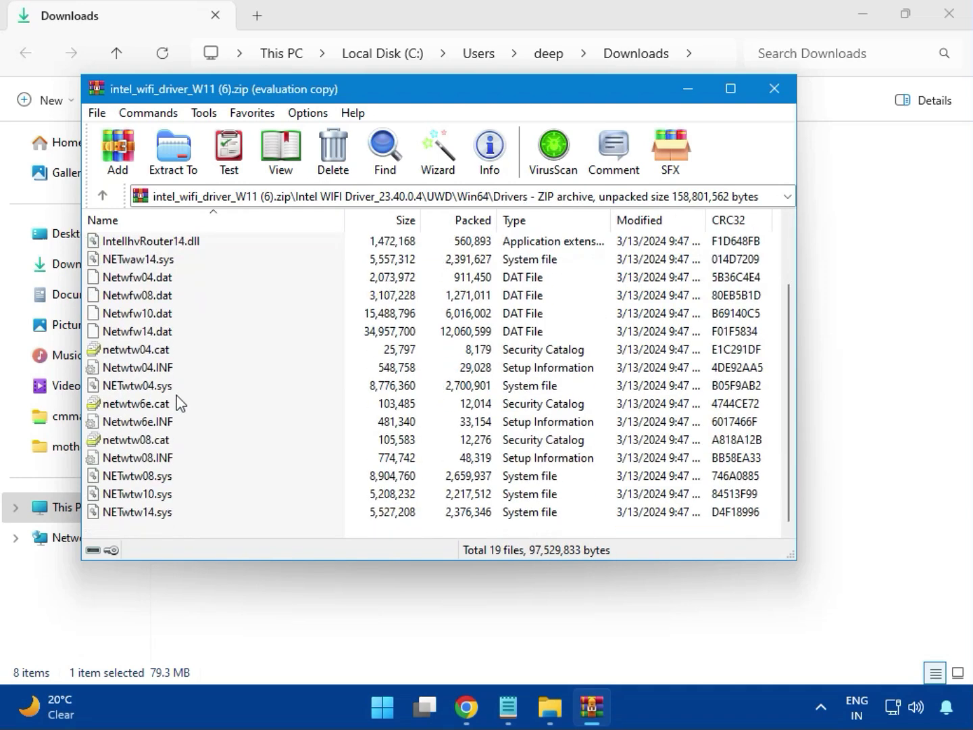
{"action": "scroll", "coordinate": [175, 447], "scroll_direction": "up", "scroll_amount": 2}
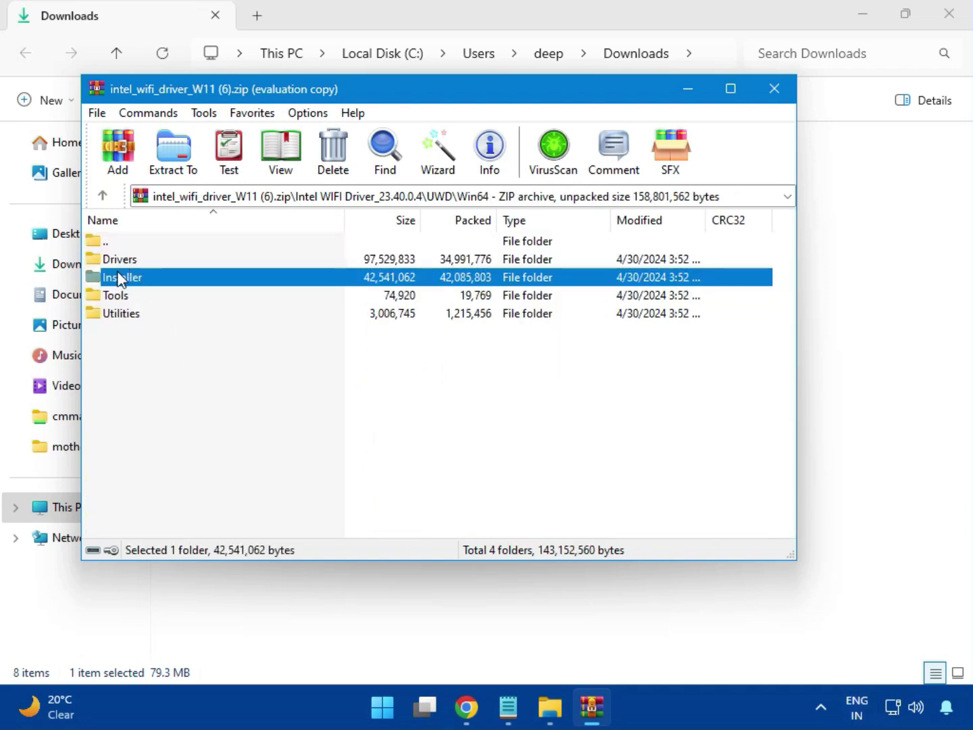
{"action": "double_click", "coordinate": [140, 283]}
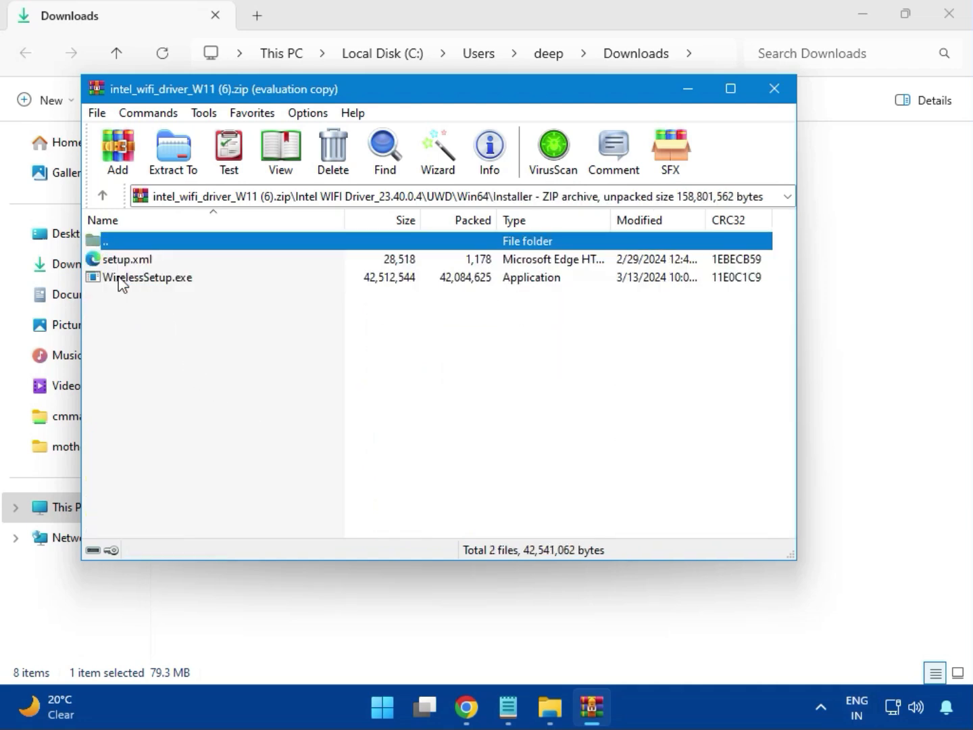
Install the Wi-Fi driver by running WirelessSetup.exe, agreeing to the license terms, allowing it, finishing, then closing the archive
{"action": "left_click", "coordinate": [136, 282]}
{"action": "double_click", "coordinate": [154, 284]}
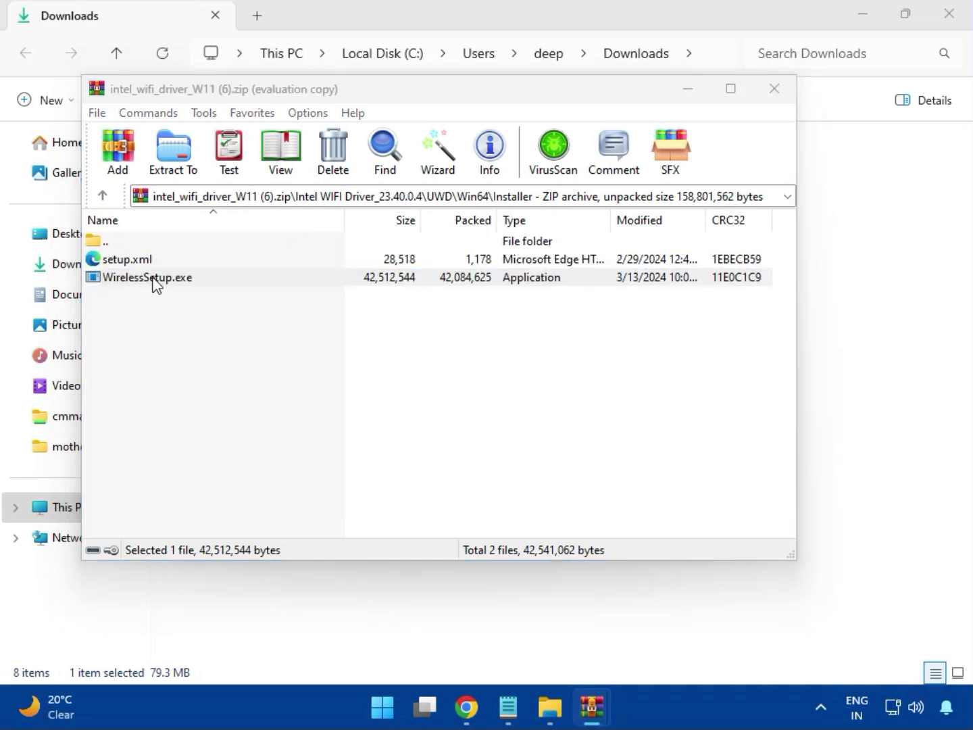
{"action": "left_click", "coordinate": [153, 280]}
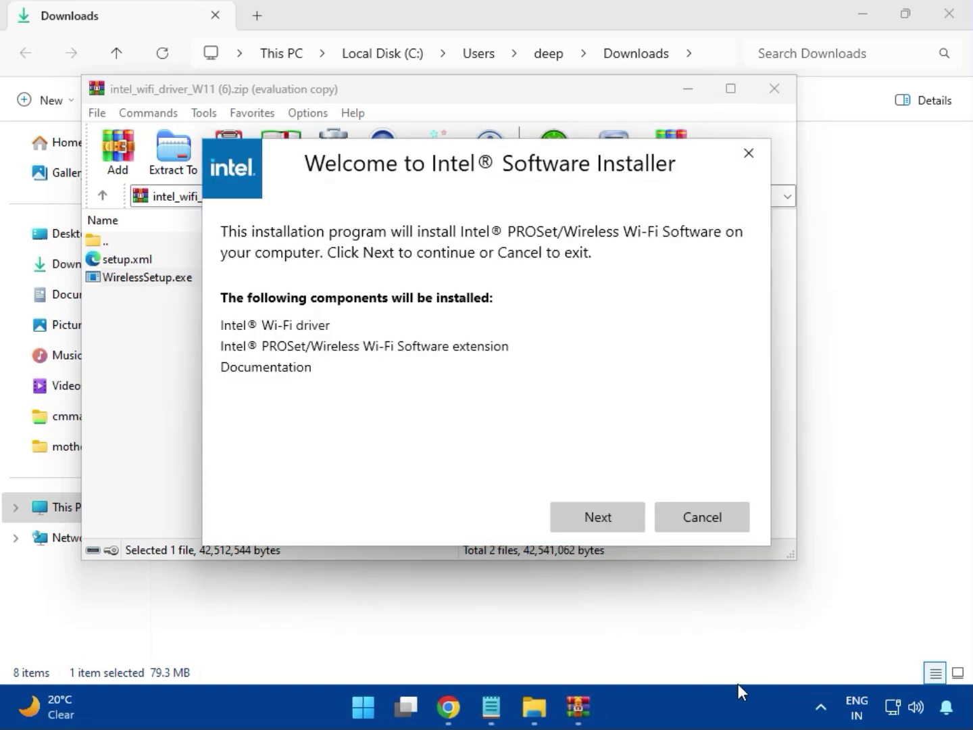
{"action": "left_click", "coordinate": [596, 508]}
{"action": "left_click", "coordinate": [423, 481]}
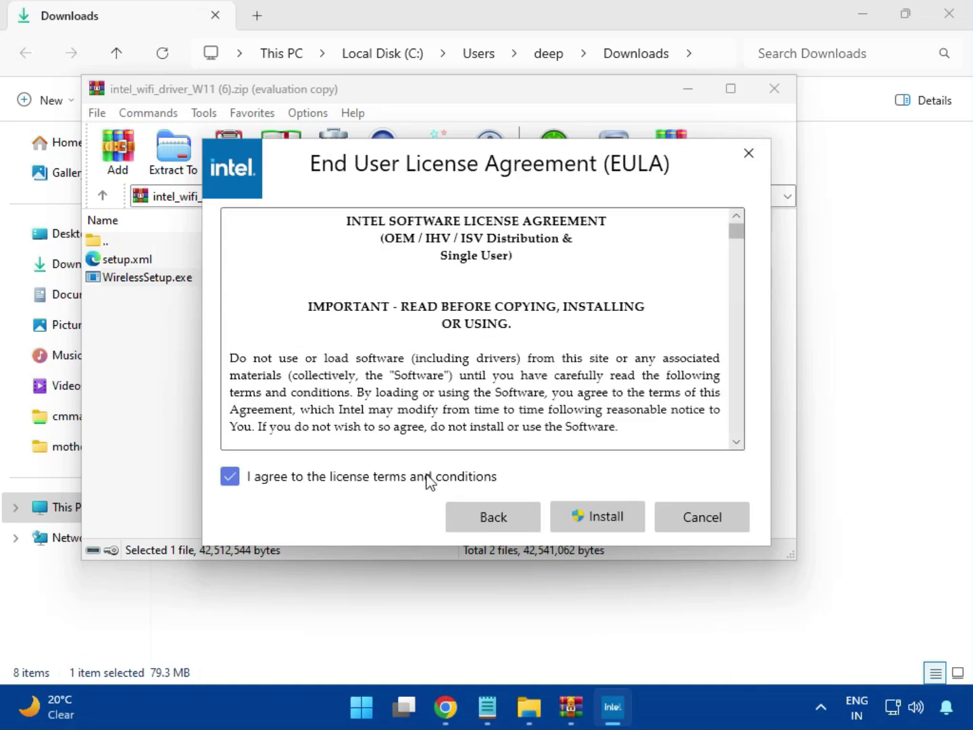
{"action": "left_click", "coordinate": [598, 515]}
{"action": "left_click", "coordinate": [608, 522]}
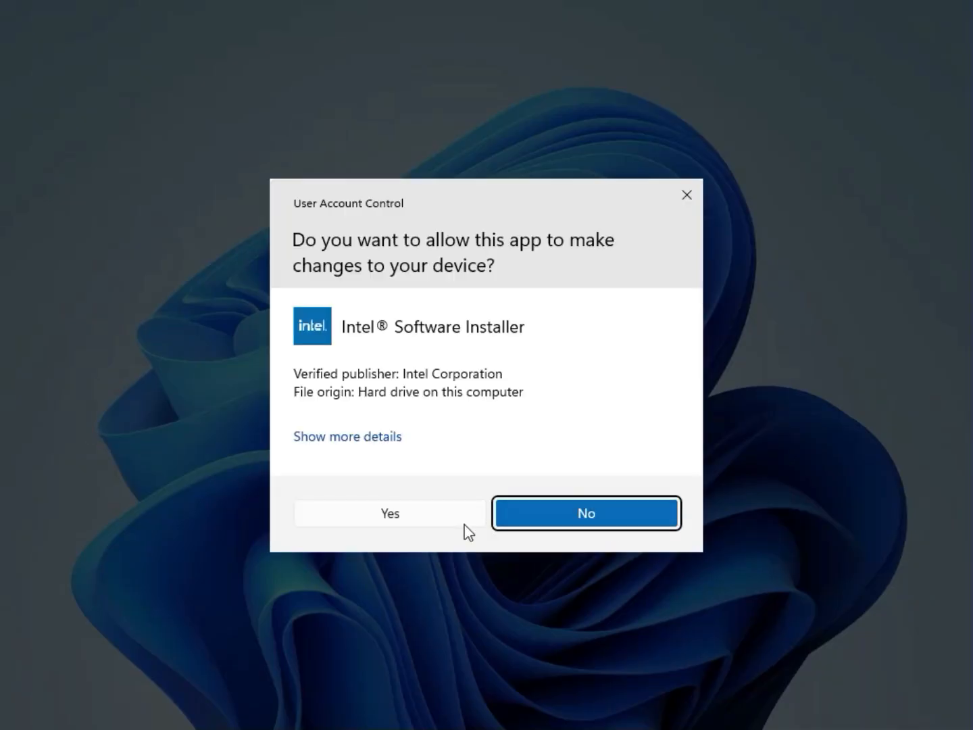
{"action": "left_click", "coordinate": [441, 523]}
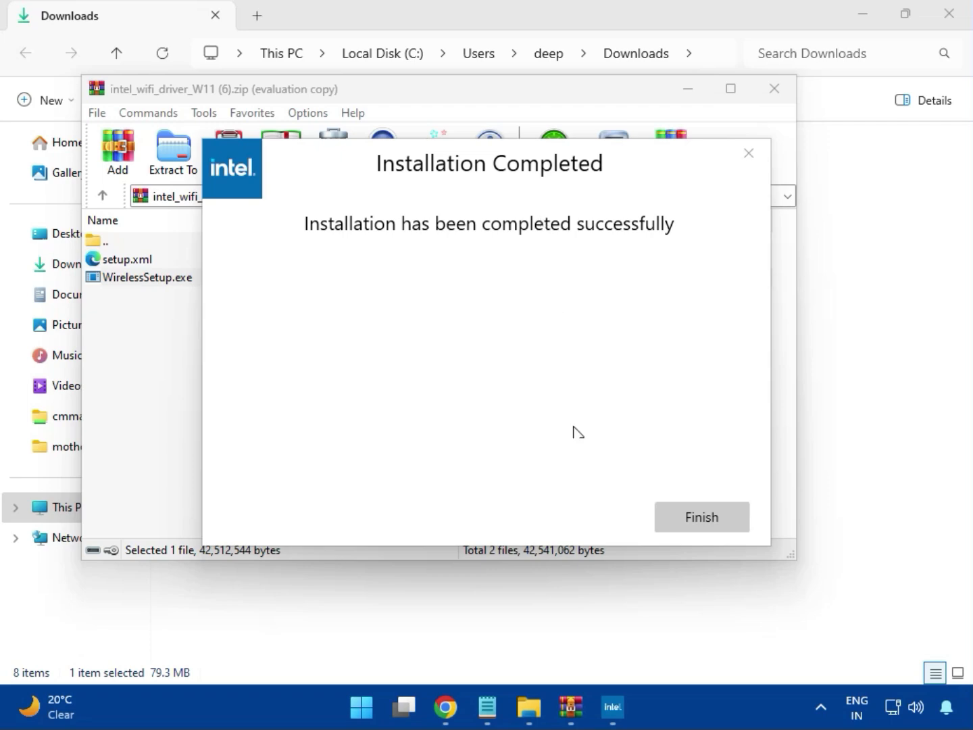
{"action": "left_click", "coordinate": [699, 516]}
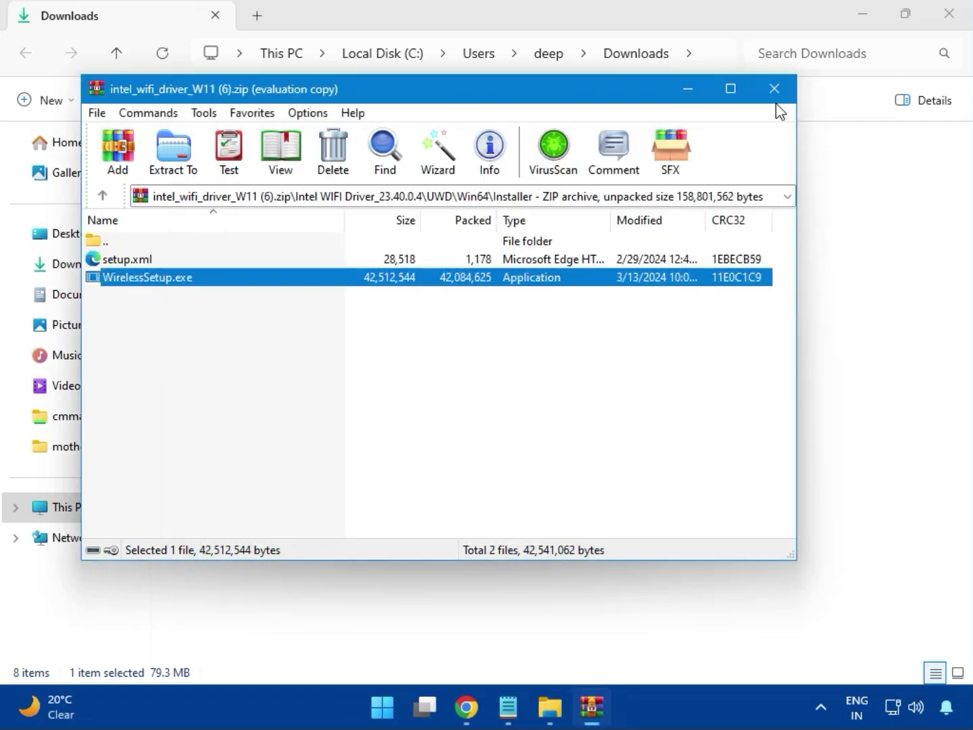
{"action": "left_click", "coordinate": [775, 90]}
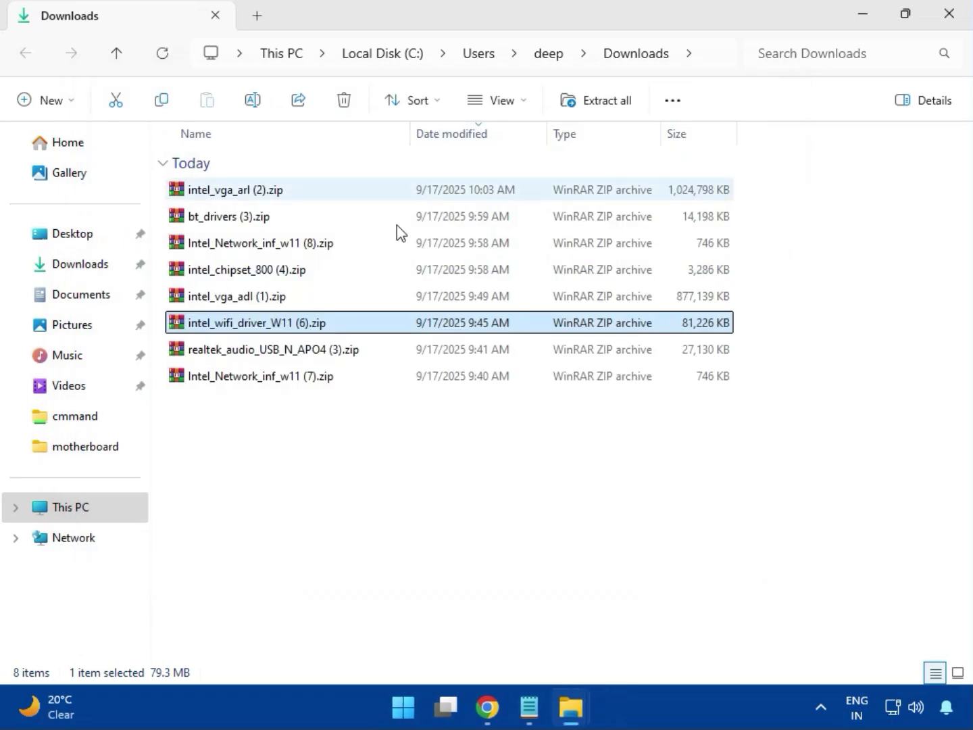
Open realtek_audio_USB_N_APO4 (3).zip, dismiss the WinRAR license prompt, and enter the Realtek USB Universal Driver folder
{"action": "double_click", "coordinate": [292, 361]}
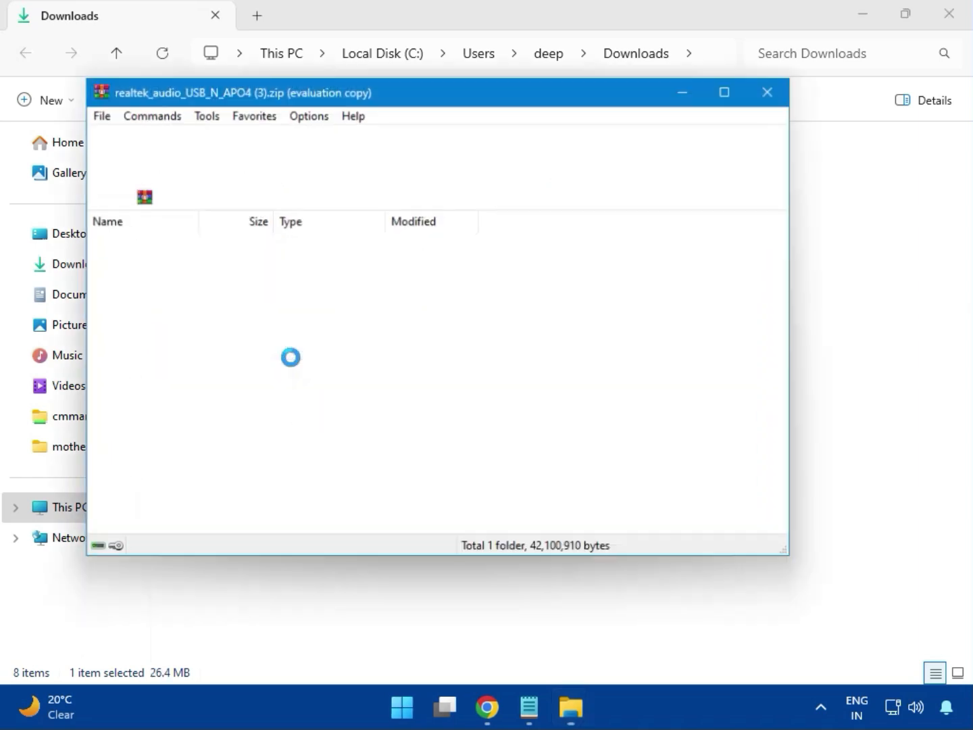
{"action": "left_click", "coordinate": [838, 53]}
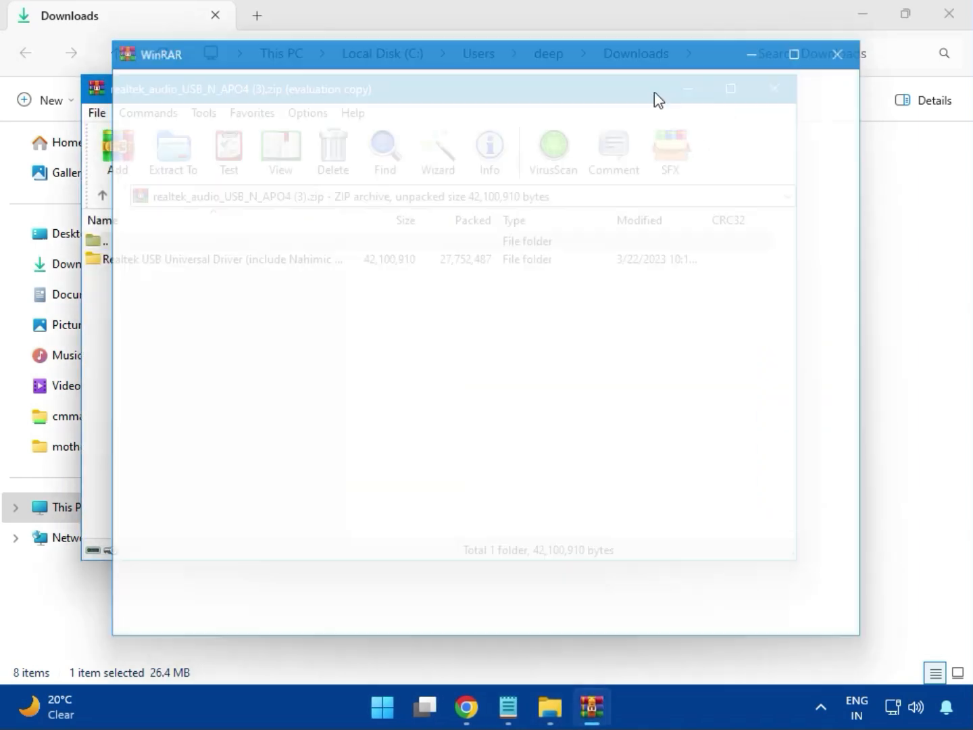
{"action": "double_click", "coordinate": [218, 263]}
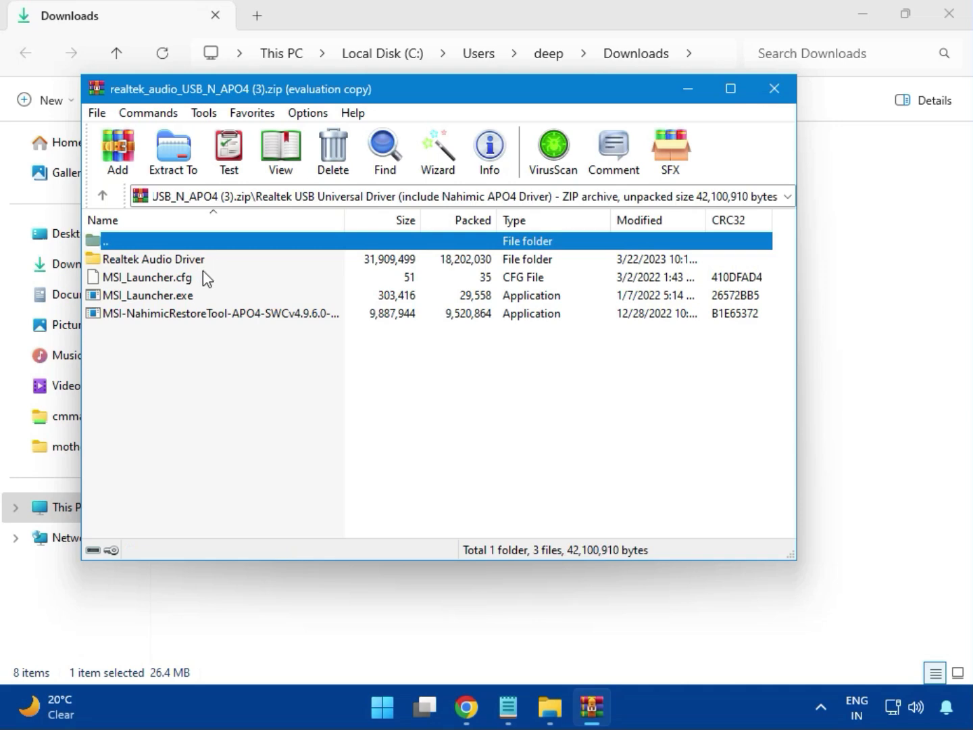
Run MSI_Launcher.exe from the Realtek audio archive, allow it to make changes, then close the archive
{"action": "double_click", "coordinate": [173, 297]}
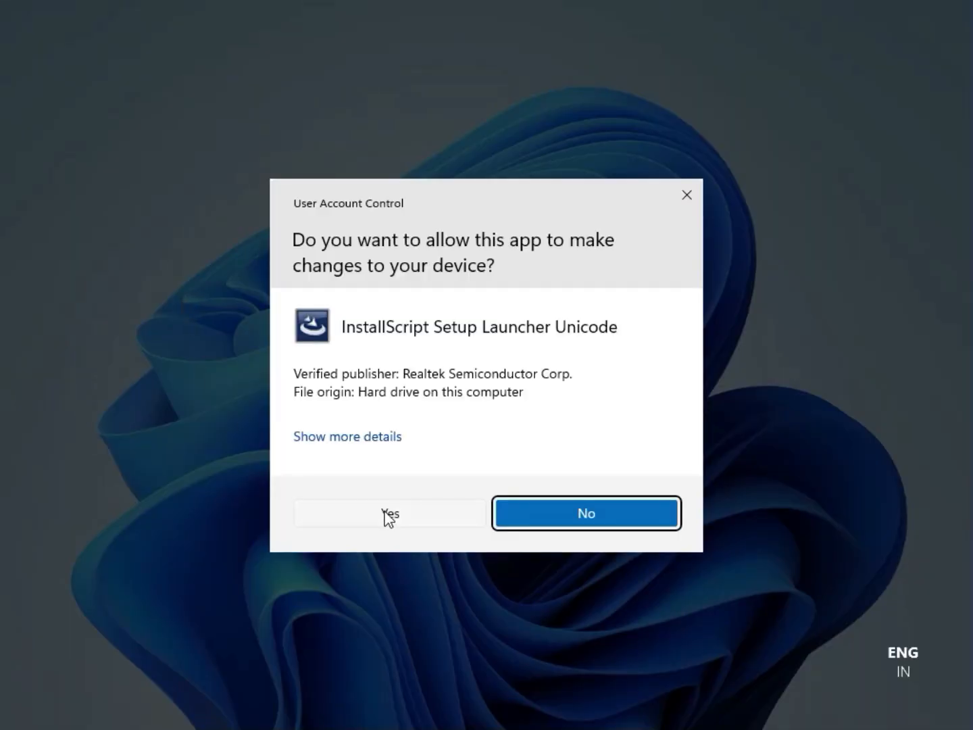
{"action": "left_click", "coordinate": [389, 515]}
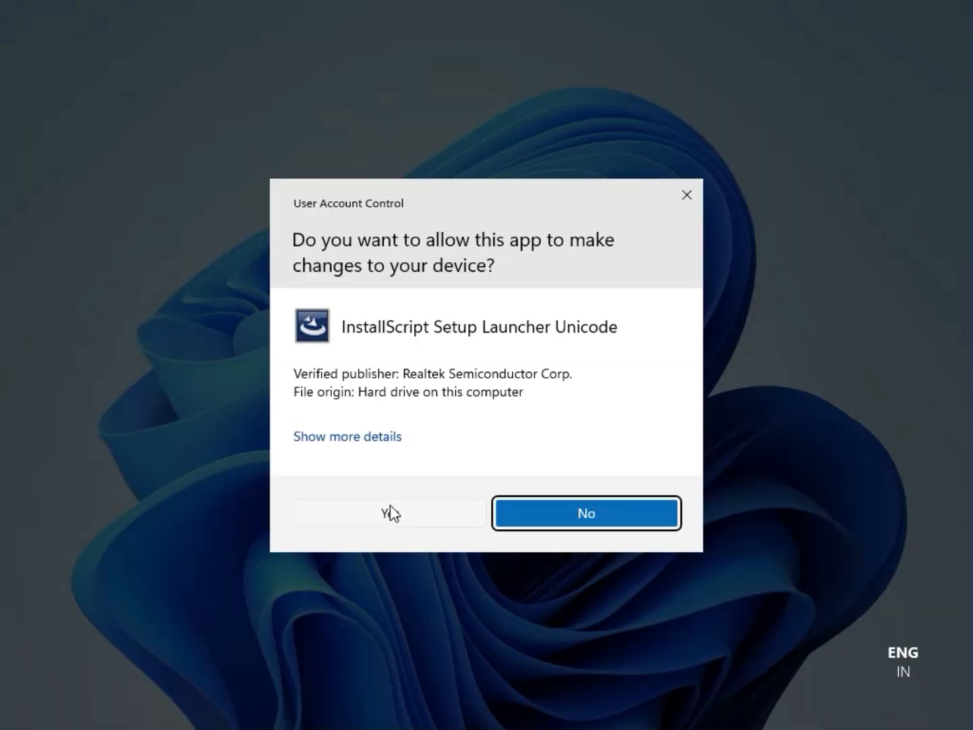
{"action": "left_click", "coordinate": [387, 513]}
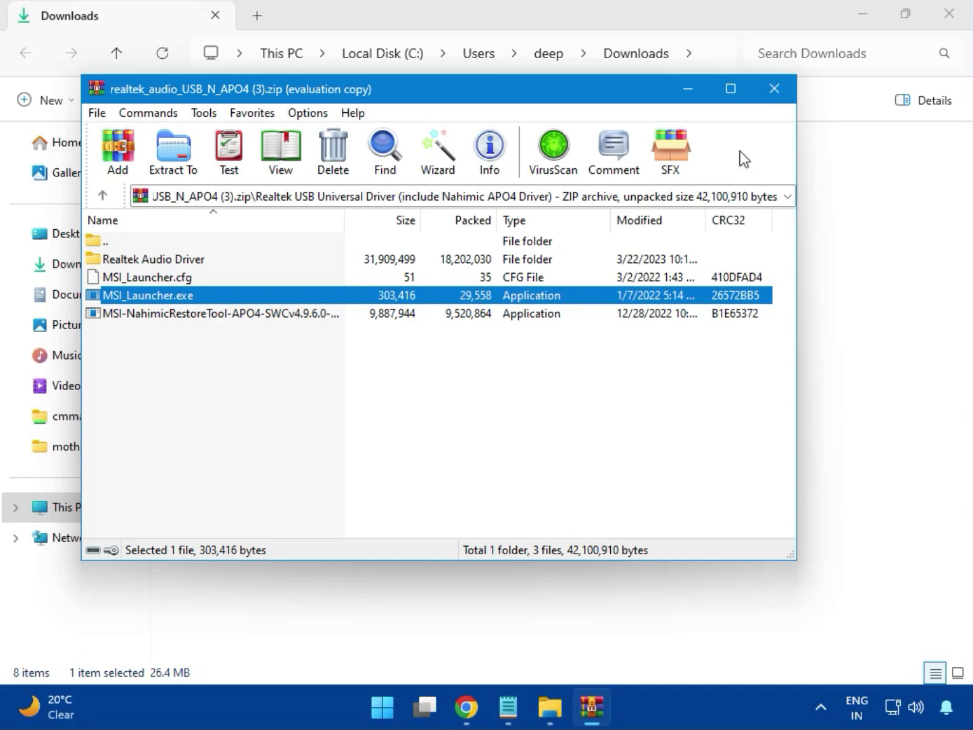
{"action": "left_click", "coordinate": [776, 98]}
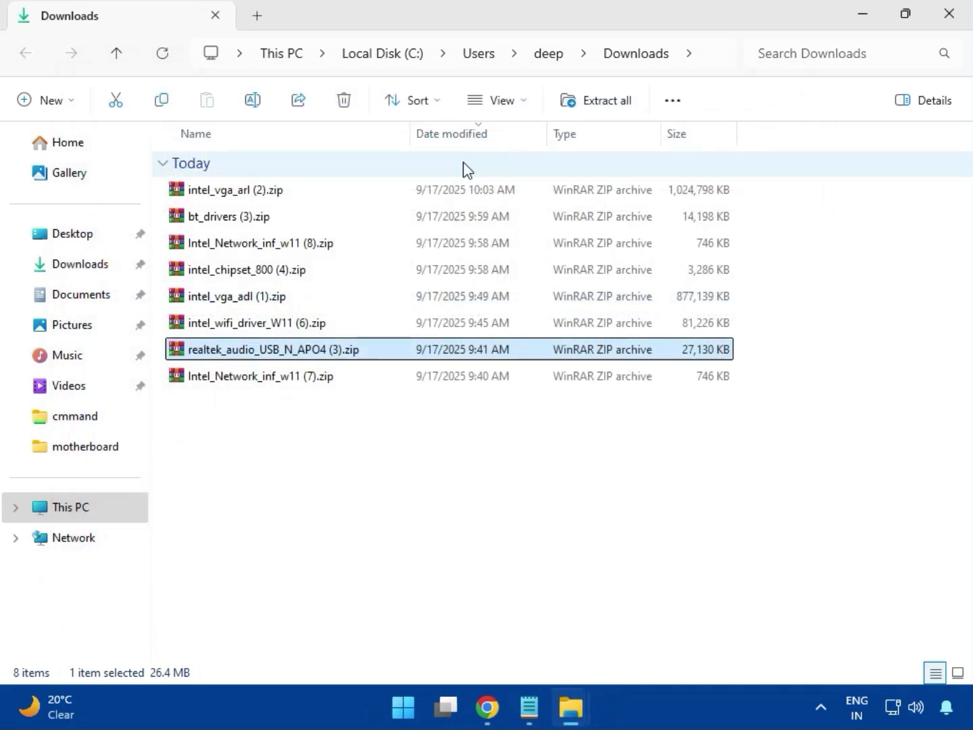
Close the Downloads File Explorer window
{"action": "left_click", "coordinate": [263, 379]}
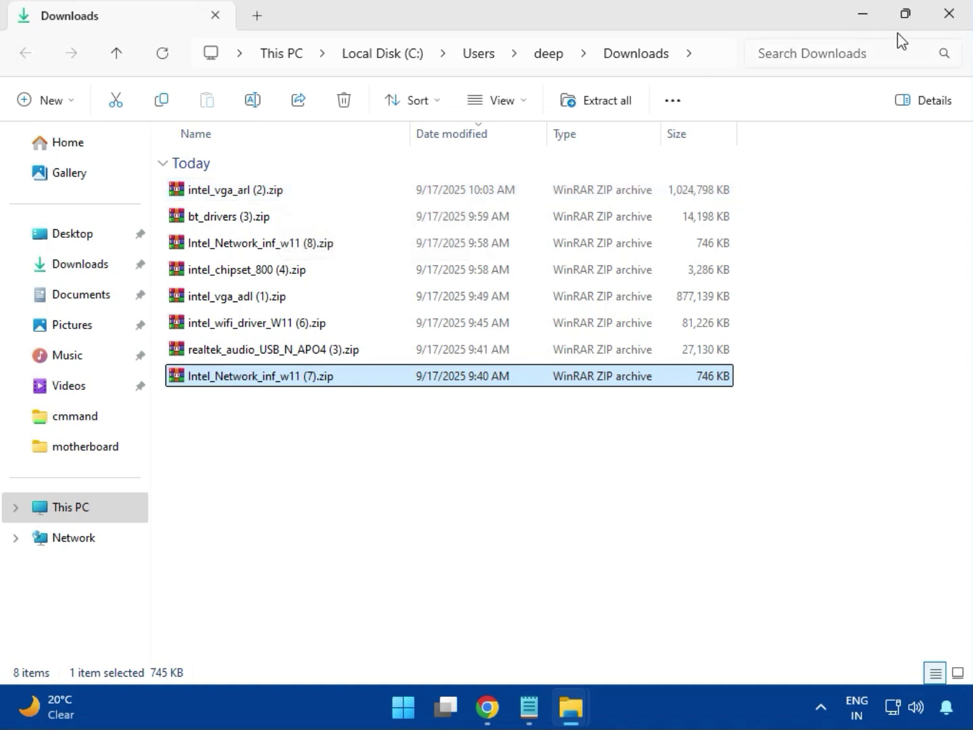
{"action": "left_click", "coordinate": [950, 30]}
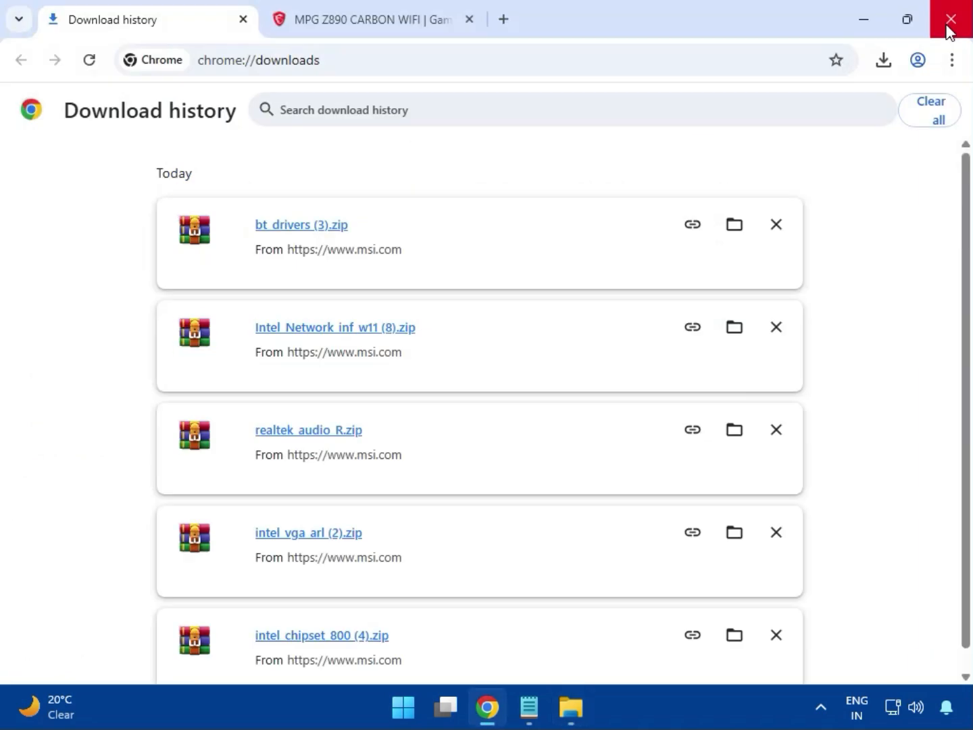